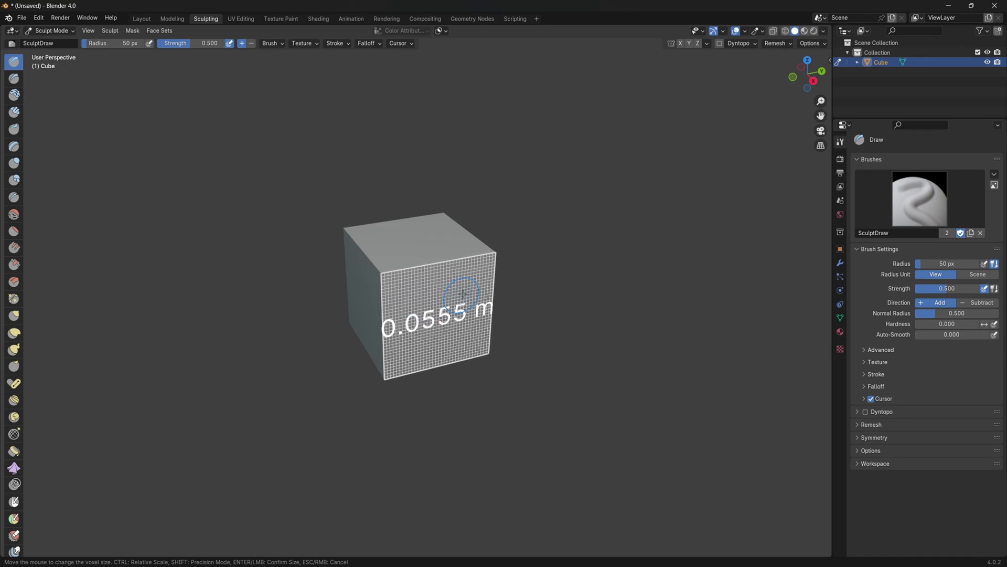
- Set the cube's voxel remesh size to about 0.0555 m and the Draw brush radius to 78 px
click(420, 301)
scroll(420, 299, down, 2)
key(f)
click(439, 298)
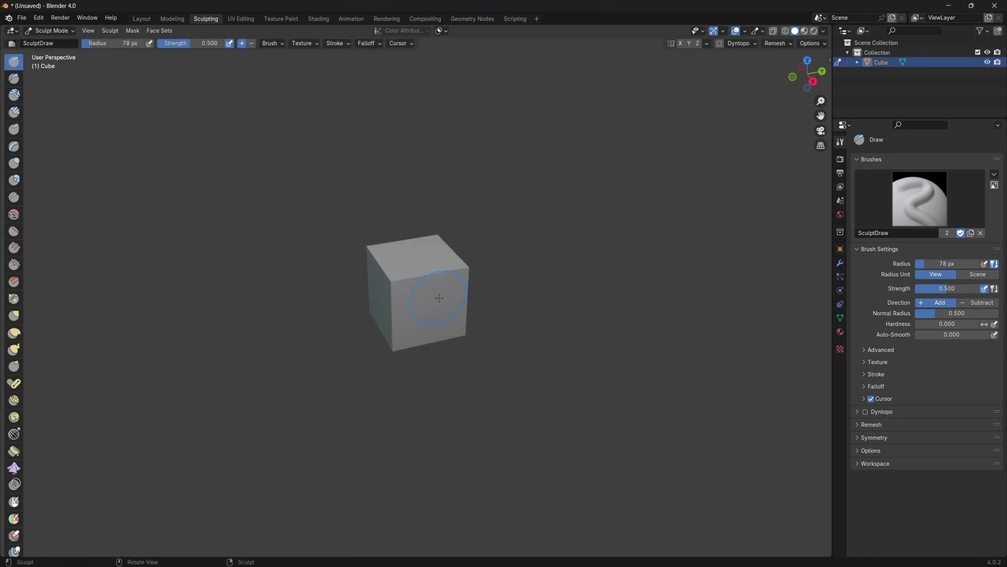
- Sculpt the cube into a smooth, elongated lump with the Draw brush, raising its strength to 1.000 and radius to 121 px
drag(399, 293, 398, 291)
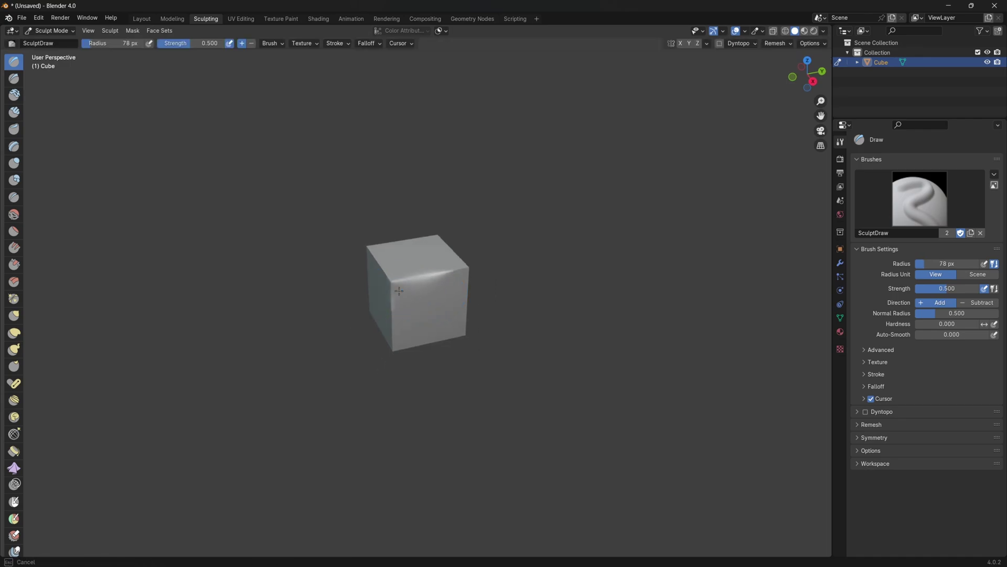
key(shift+f)
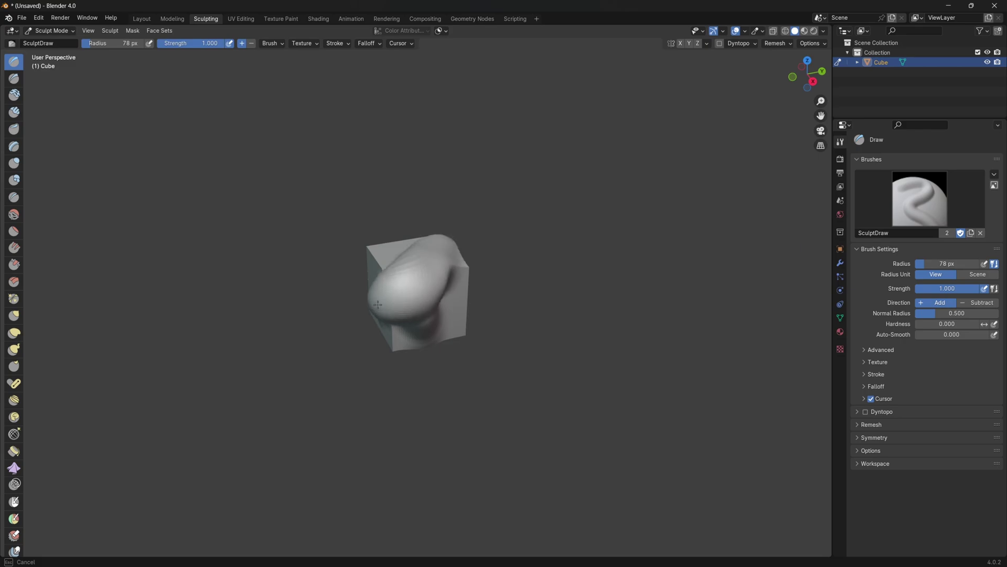
key(f)
click(471, 299)
drag(422, 295, 405, 298)
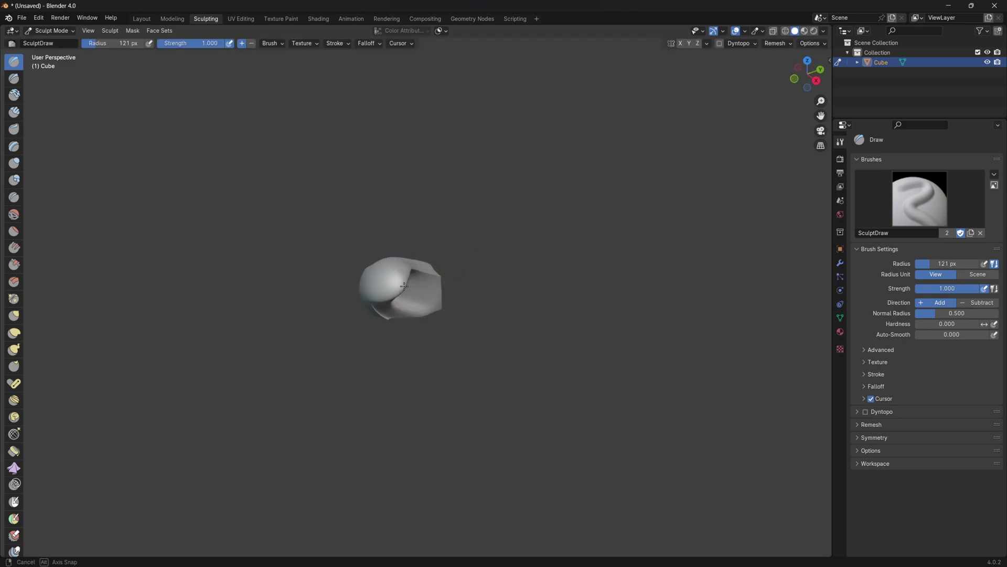
middle_drag(404, 286, 416, 269)
middle_drag(433, 325, 429, 276)
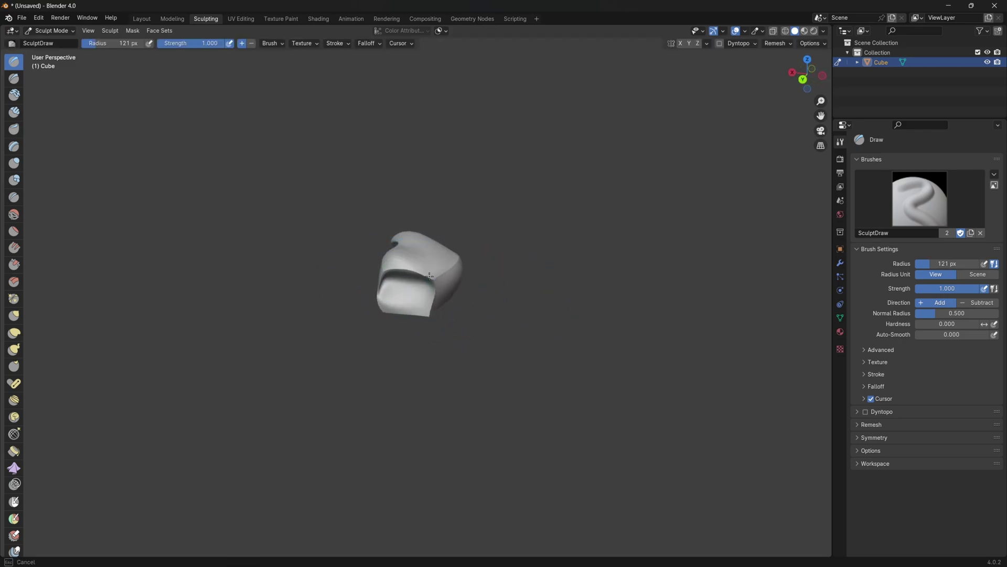
scroll(419, 287, up, 3)
mouse_move(430, 291)
mouse_down()
mouse_move(442, 294)
mouse_move(419, 294)
mouse_up()
middle_drag(378, 291, 461, 286)
drag(488, 278, 404, 262)
middle_drag(488, 328, 546, 308)
scroll(546, 308, down, 1)
mouse_move(431, 284)
shift+mouse_down()
mouse_move(483, 279)
mouse_move(378, 295)
mouse_move(379, 246)
mouse_move(366, 236)
shift+mouse_up()
scroll(378, 296, up, 1)
mouse_move(412, 419)
middle_down()
mouse_move(379, 269)
mouse_move(493, 247)
middle_up()
scroll(517, 243, up, 1)
- Switch the sculpted object to texture painting and give it a Base Color paint texture slot and simple UVs
click(287, 24)
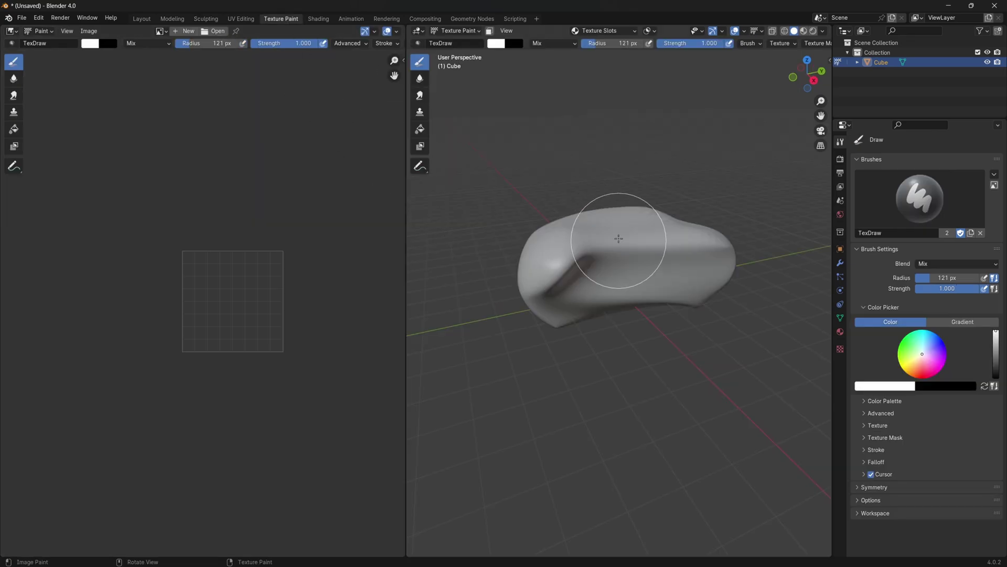
middle_drag(619, 238, 603, 228)
click(622, 32)
click(649, 67)
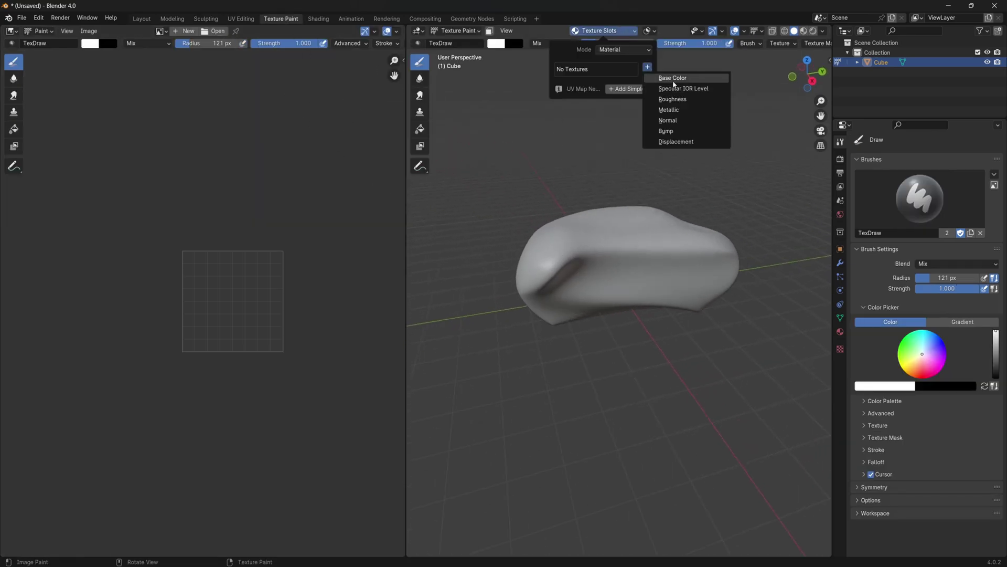
click(672, 77)
click(673, 177)
click(603, 30)
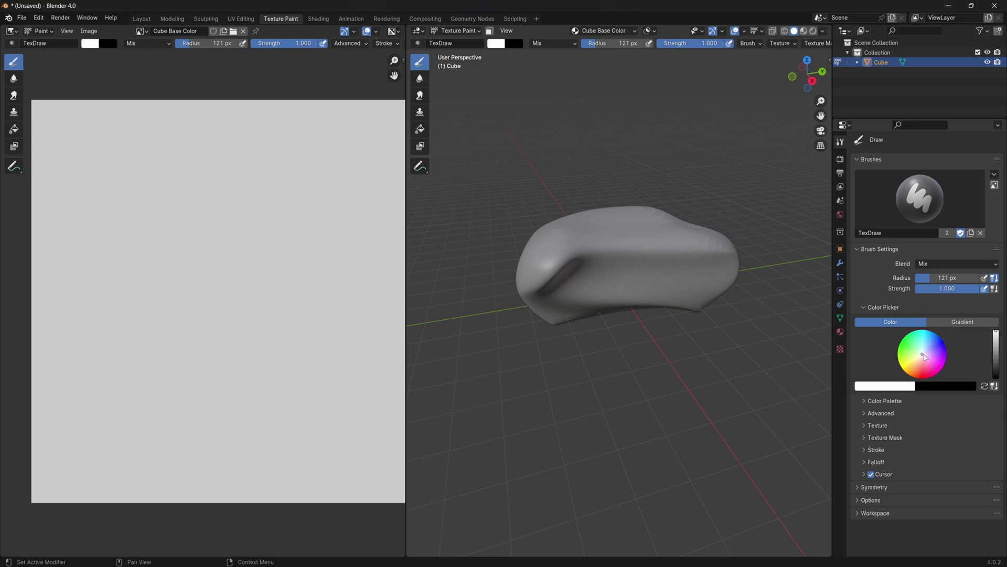
- Paint several soft red spots around the model's surface
drag(924, 356, 926, 374)
click(604, 250)
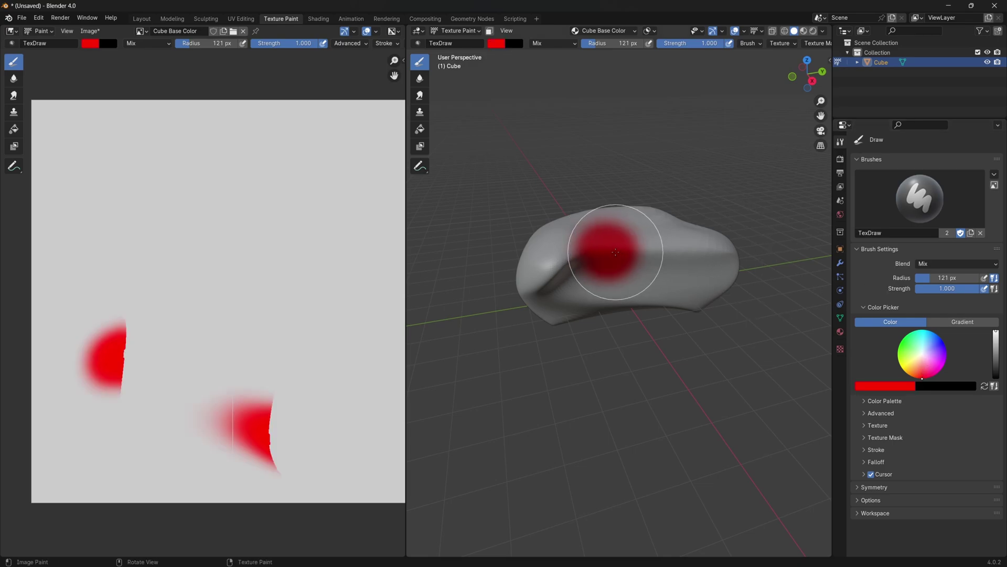
click(631, 270)
mouse_move(618, 257)
middle_down()
mouse_move(719, 273)
mouse_move(755, 215)
middle_up()
click(584, 227)
click(677, 264)
middle_drag(590, 268, 636, 270)
click(609, 260)
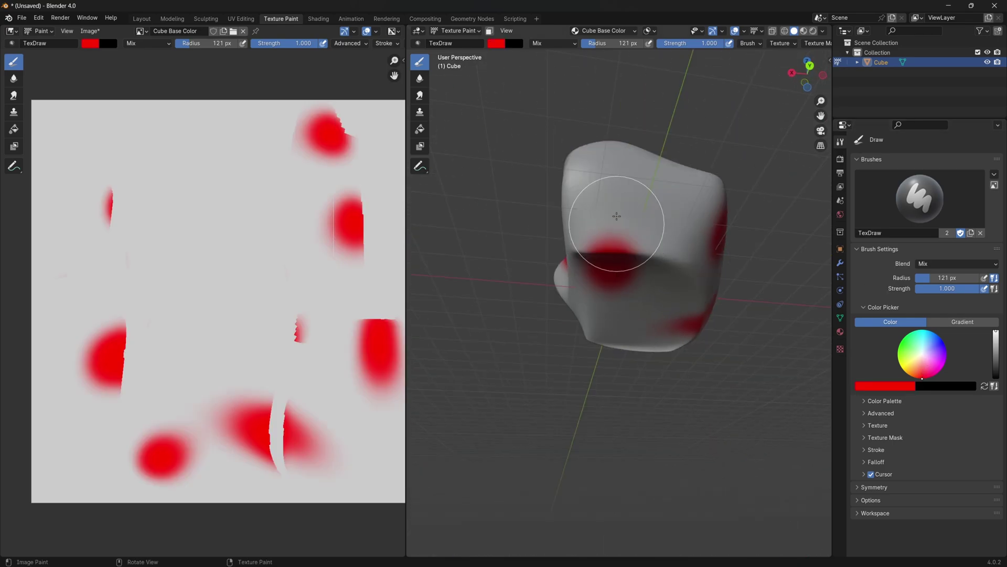
click(616, 176)
- Change the brush color to blue and paint spots on several sides of the model
middle_drag(616, 175, 683, 234)
drag(937, 349, 944, 341)
click(704, 253)
click(586, 216)
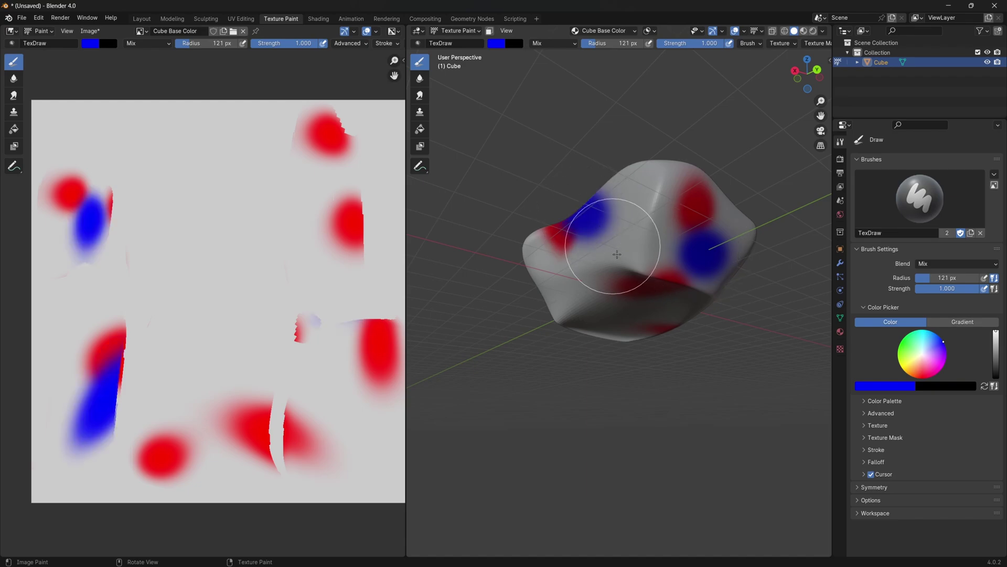
middle_drag(612, 247, 666, 276)
click(589, 275)
click(708, 240)
middle_drag(520, 245, 622, 247)
click(604, 261)
click(520, 238)
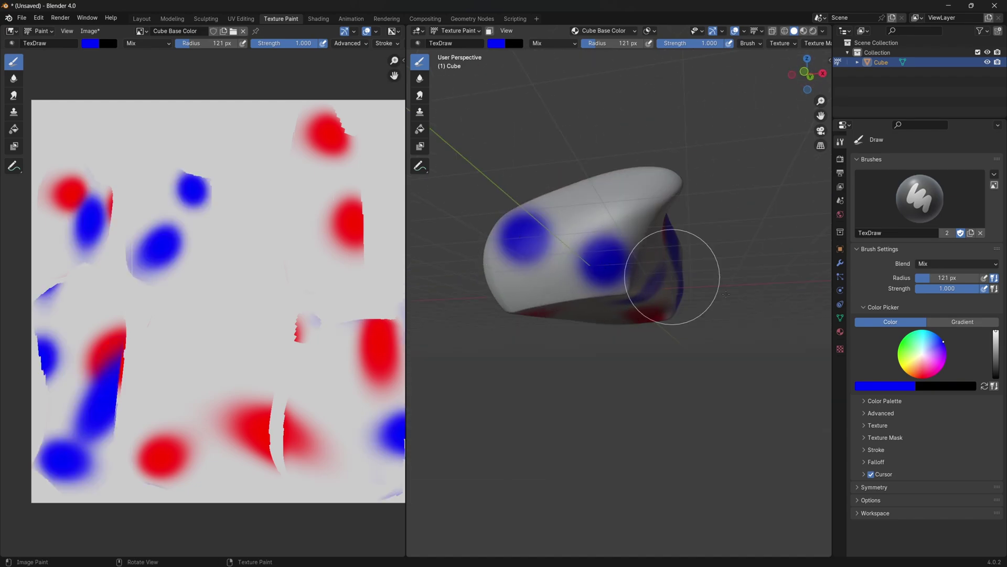
- Change the brush color to green and dab spots over the remaining bare areas all around the model
click(903, 339)
middle_drag(556, 239, 569, 265)
click(574, 225)
middle_drag(574, 225, 717, 301)
click(593, 253)
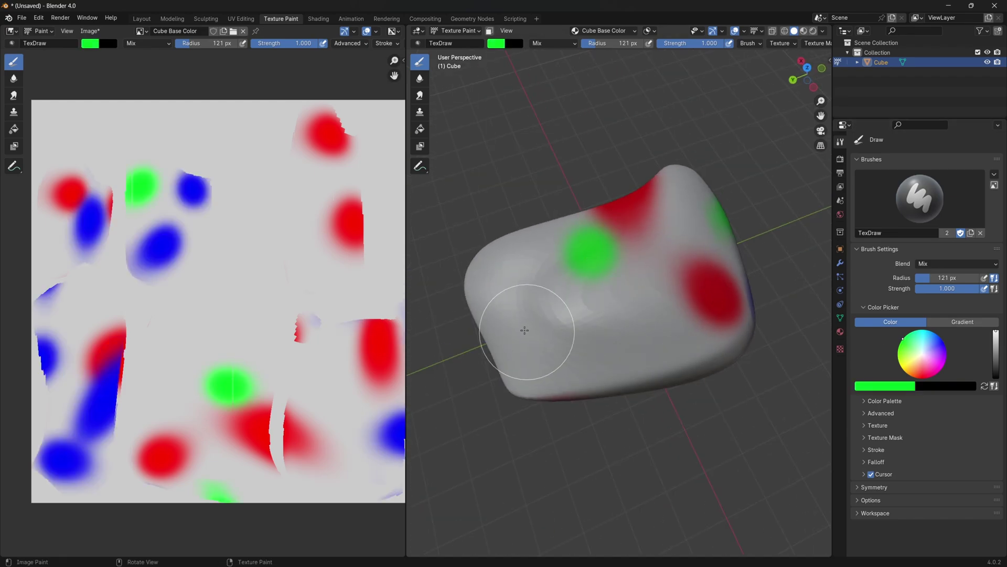
click(526, 330)
click(659, 390)
click(676, 305)
click(614, 331)
middle_drag(547, 400, 619, 321)
click(647, 274)
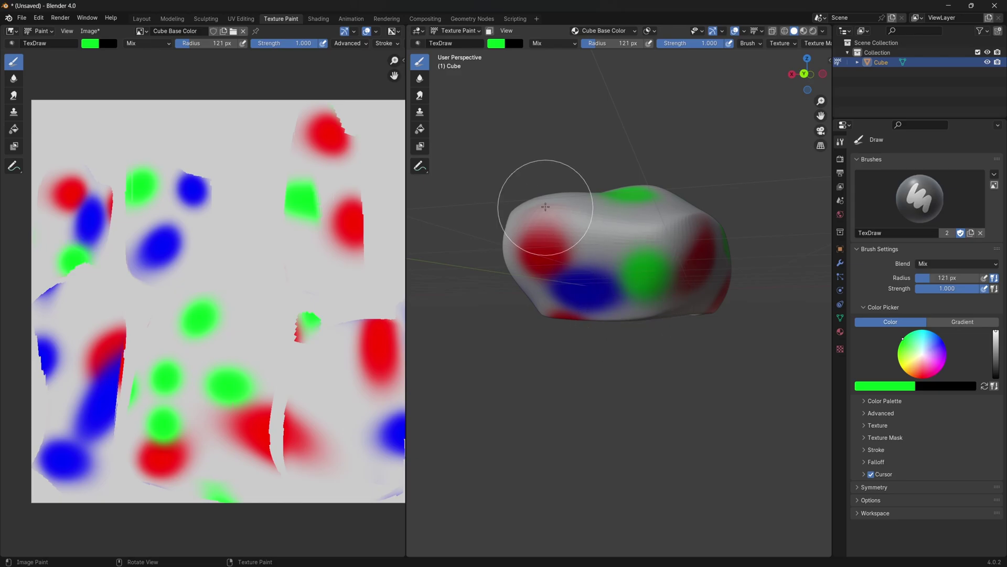
click(546, 208)
mouse_move(583, 248)
middle_down()
mouse_move(672, 289)
mouse_move(745, 295)
middle_up()
click(638, 268)
click(521, 249)
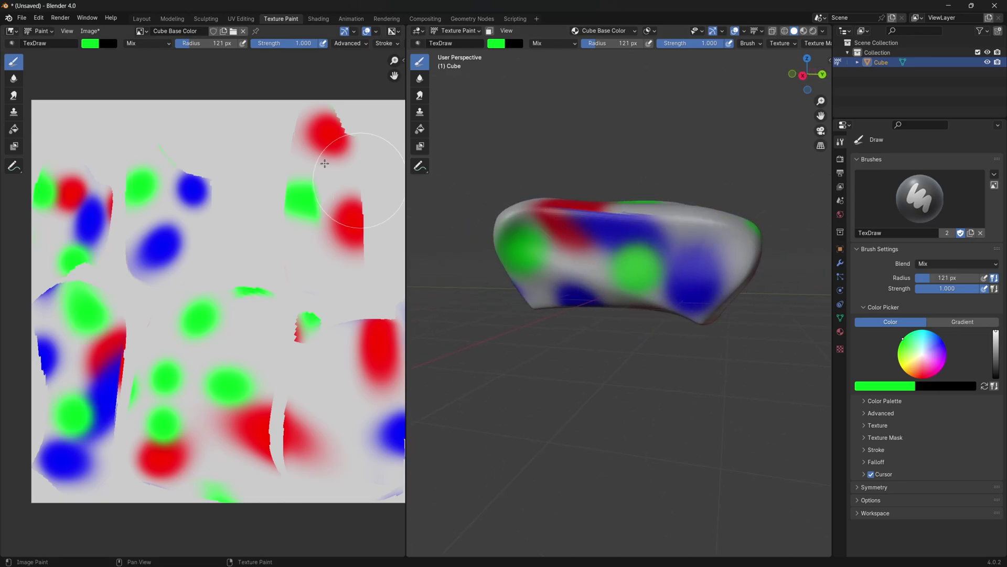
- Show the painted object in Material Preview shading in the Layout workspace and inspect its mesh in Edit Mode
click(142, 19)
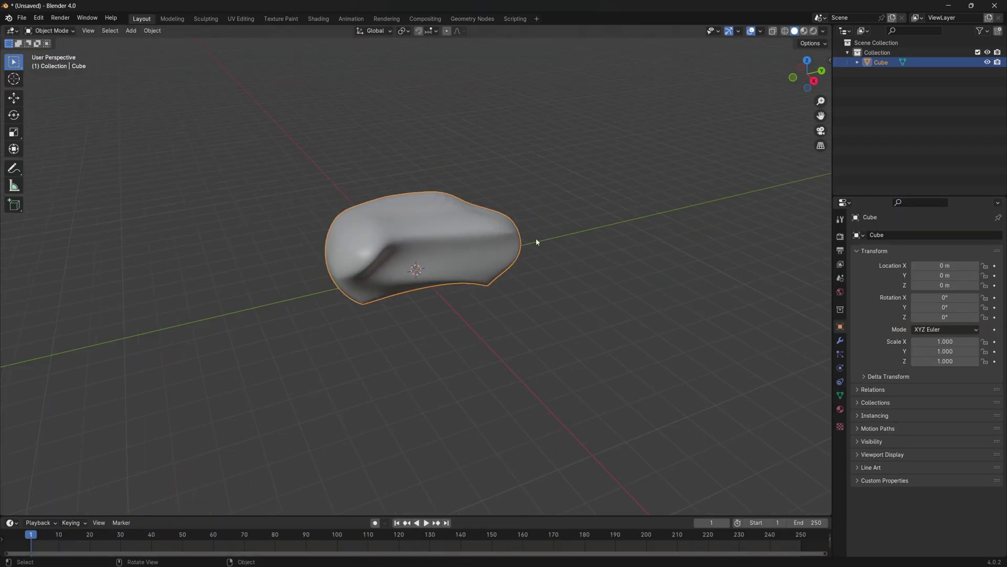
click(804, 31)
key(Tab)
scroll(538, 229, up, 4)
mouse_move(423, 215)
middle_down()
mouse_move(539, 229)
mouse_move(511, 256)
mouse_move(612, 239)
mouse_move(490, 259)
middle_up()
key(ctrl+Tab)
click(431, 241)
scroll(593, 249, down, 2)
scroll(750, 230, down, 1)
- Remesh the painted object with Quad Remesher using a quad count of 500 and an adaptive size of 100%
key(n)
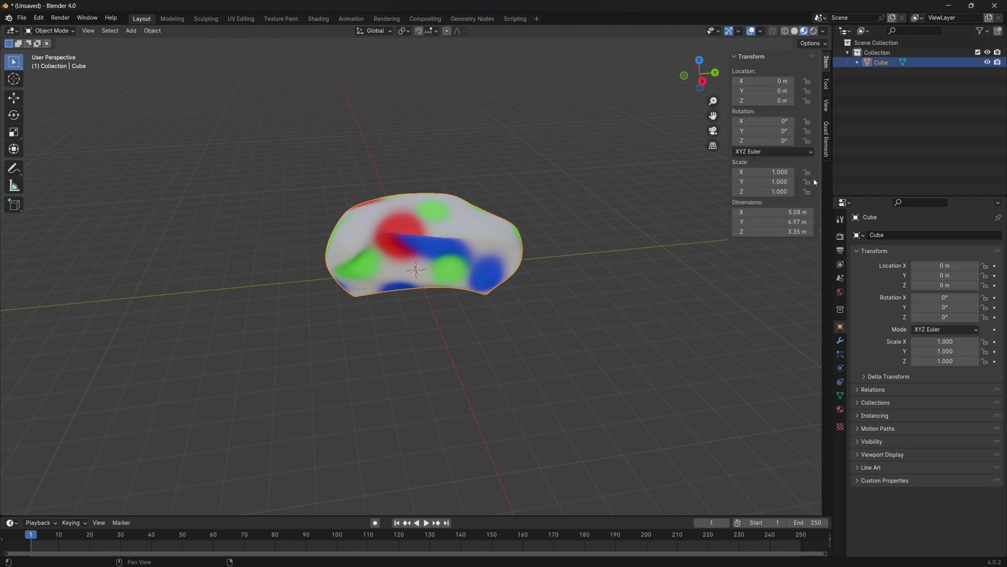
click(827, 139)
click(784, 88)
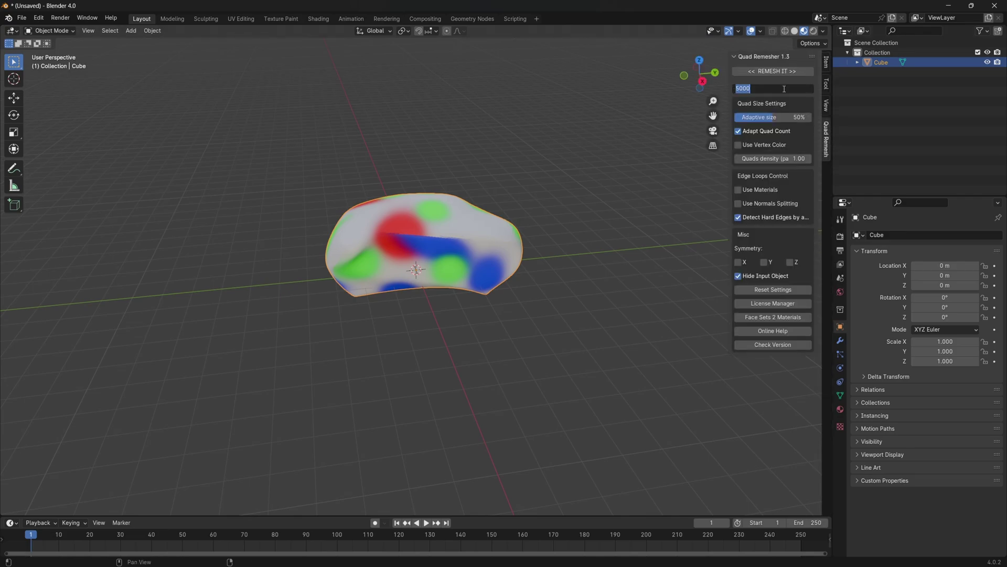
text(500)
key(Return)
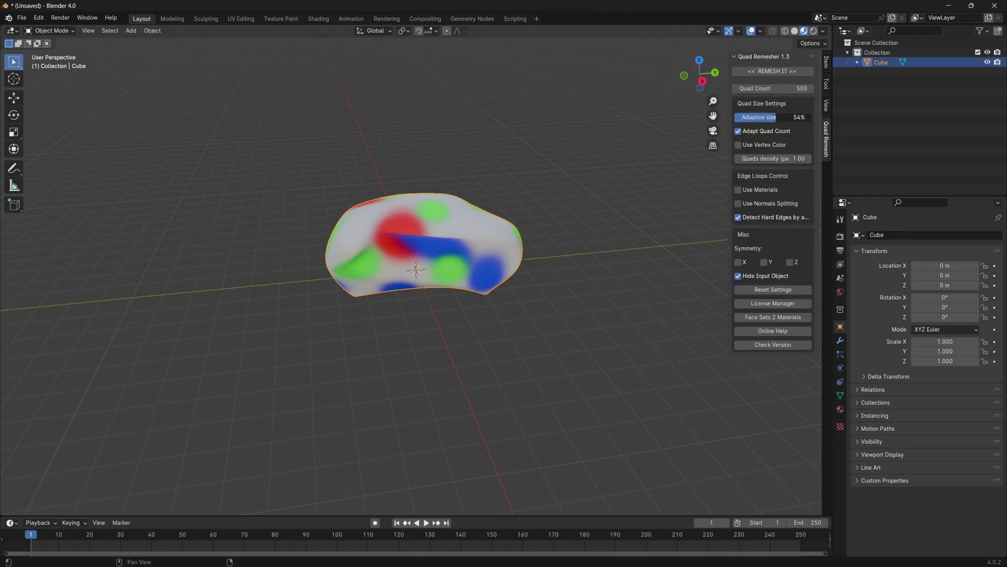
click(773, 72)
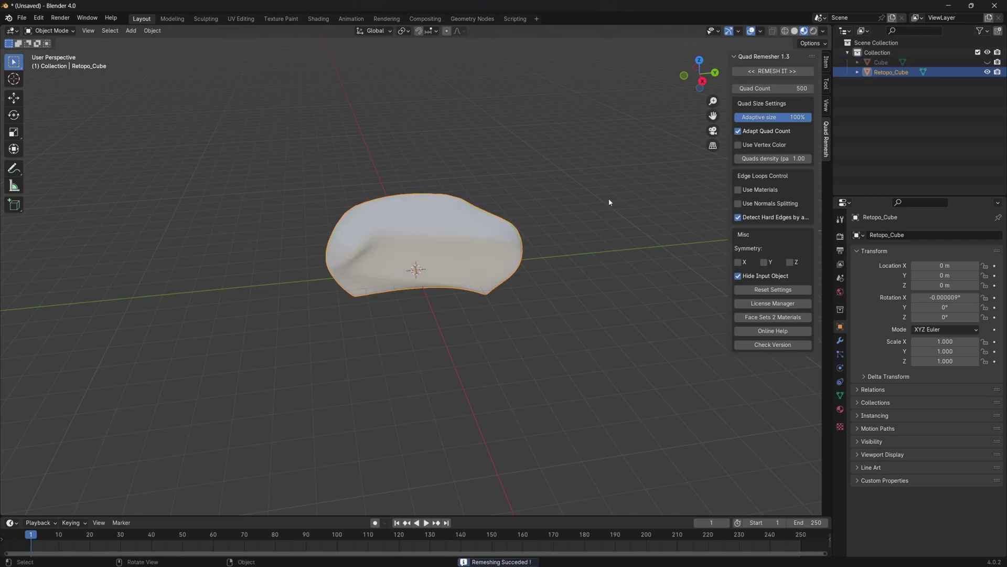
- Rename the original painted object Source and the remeshed object Destination
double_click(889, 62)
text(Source)
key(Return)
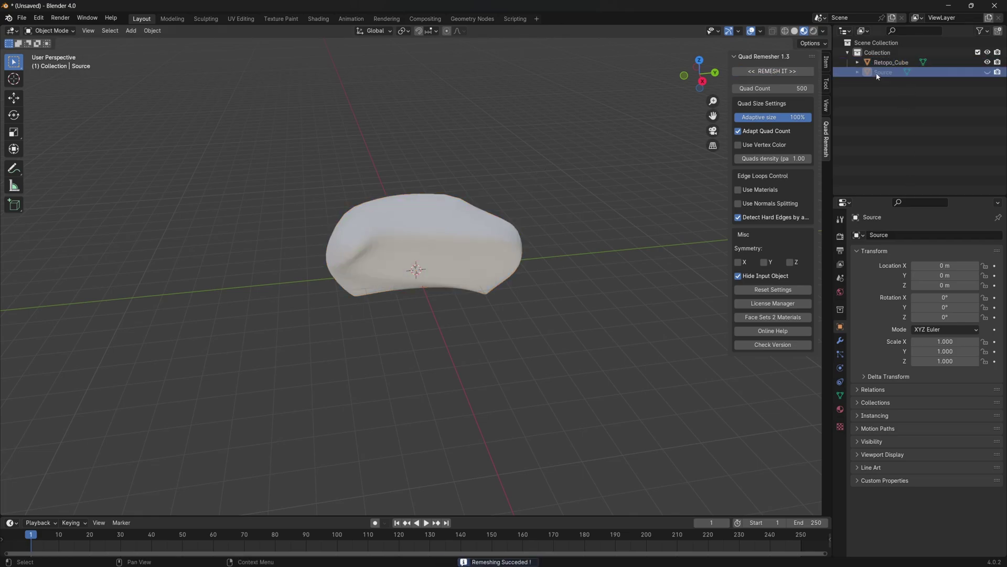
double_click(887, 62)
text(De)
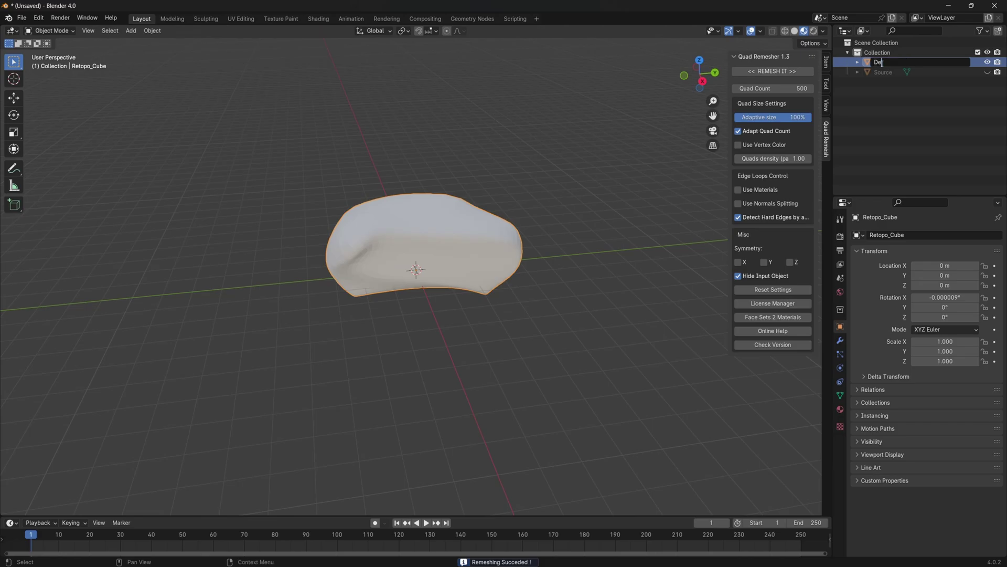
text(stination)
key(Return)
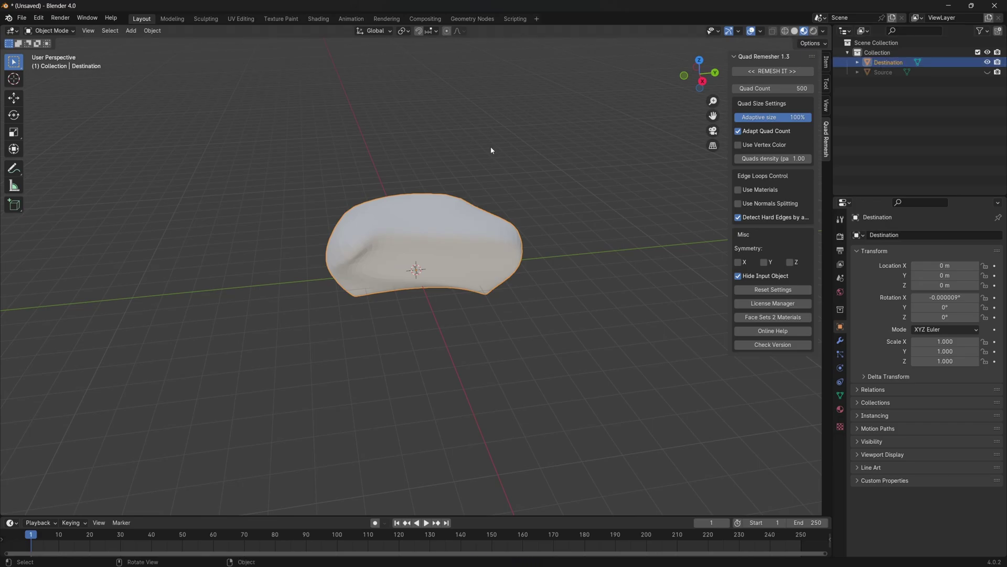
- Duplicate the Destination object in place and rename the copy Cage
middle_drag(525, 174, 503, 168)
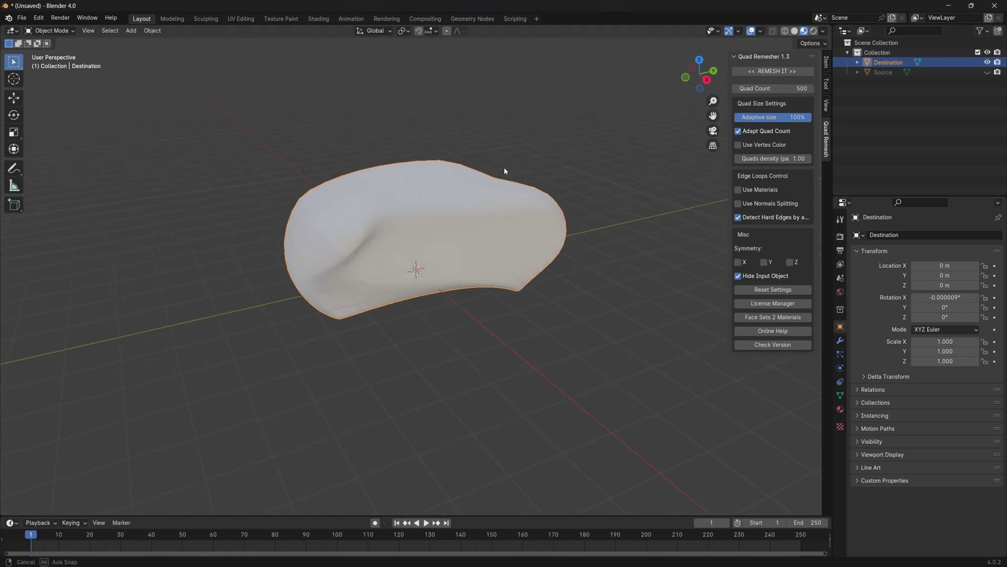
mouse_move(363, 177)
middle_down()
mouse_move(375, 188)
mouse_move(499, 178)
mouse_move(306, 171)
mouse_move(596, 187)
mouse_move(432, 177)
middle_up()
key(Tab)
key(Tab)
key(shift+d)
right_click(612, 184)
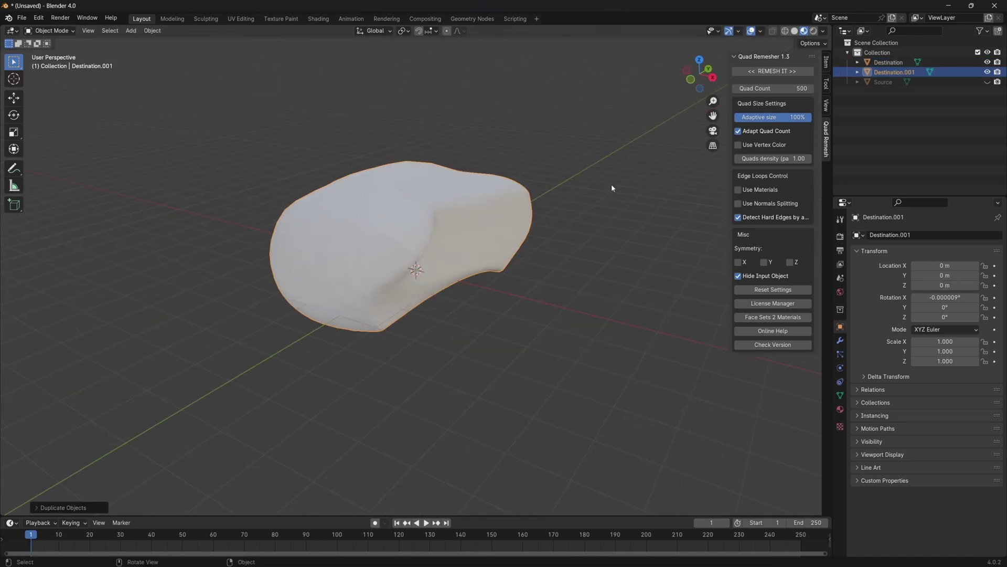
middle_drag(612, 184, 682, 199)
double_click(888, 72)
text(C)
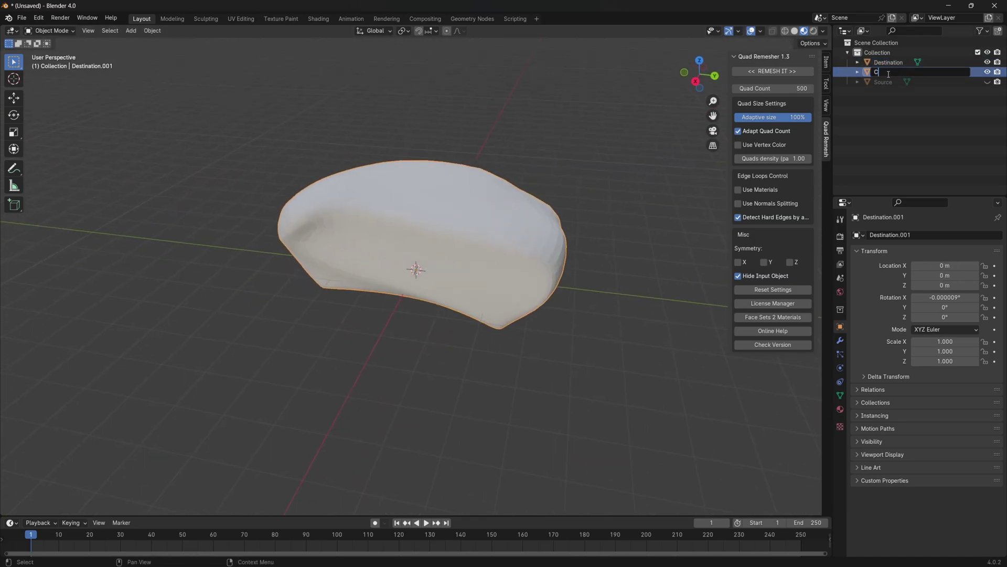
text(age)
key(Return)
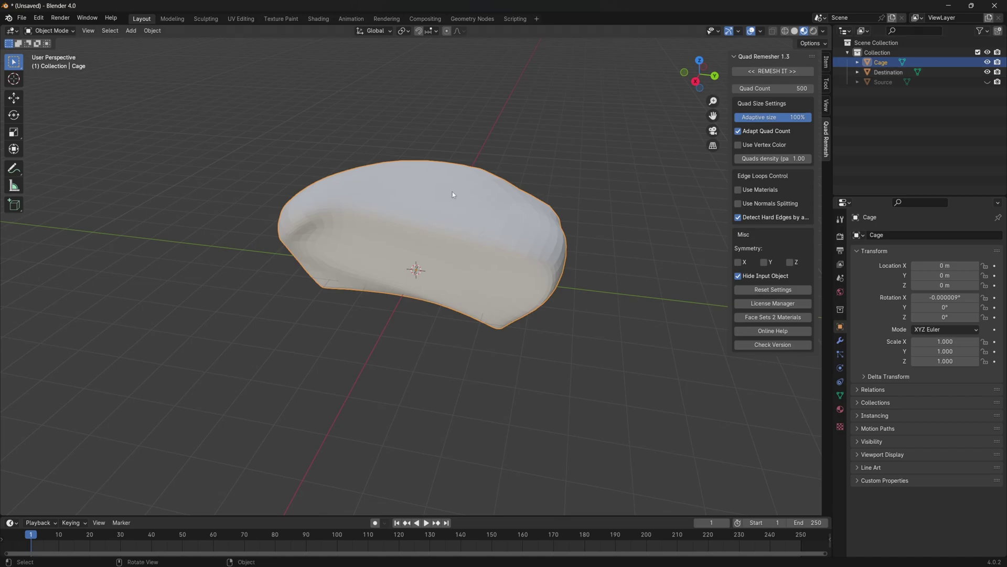
- Fatten the whole Cage mesh outward along its normals by 0.1 m and hide the Cage object
key(Tab)
middle_drag(452, 191, 531, 192)
key(alt+s)
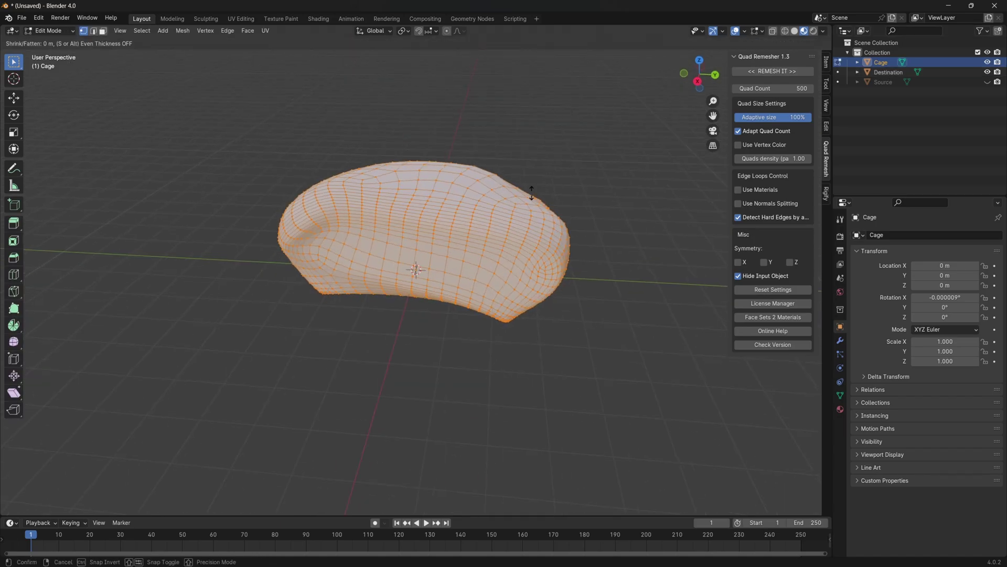
text(0.1)
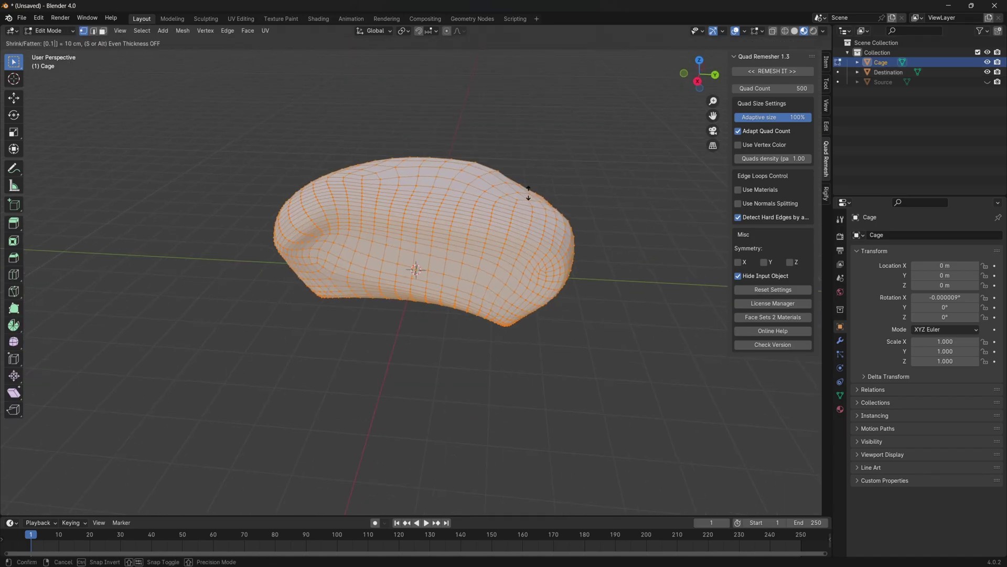
key(Return)
key(Tab)
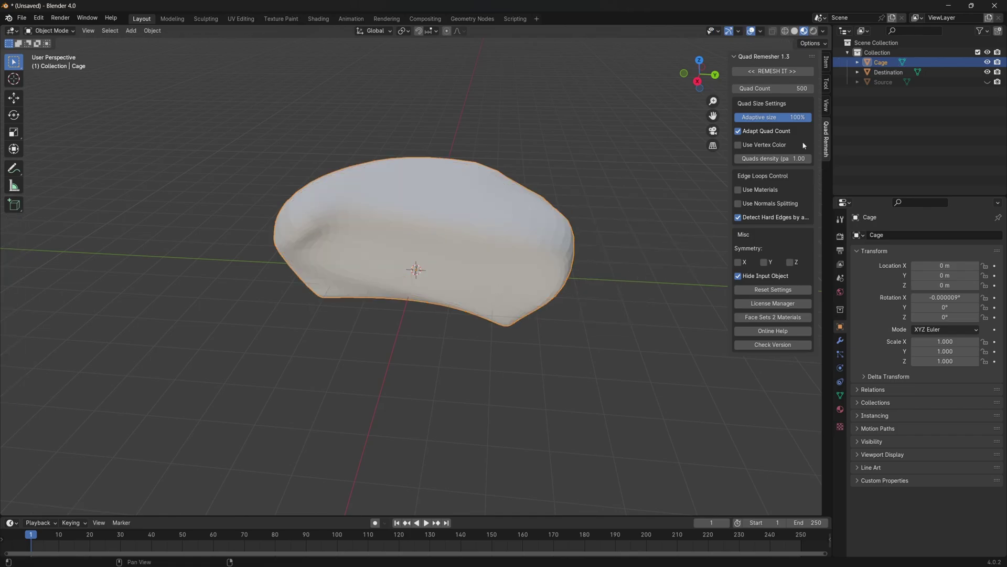
click(988, 61)
- Replace the Destination object's material with a new one that uses a Diffuse BSDF surface shader
click(888, 72)
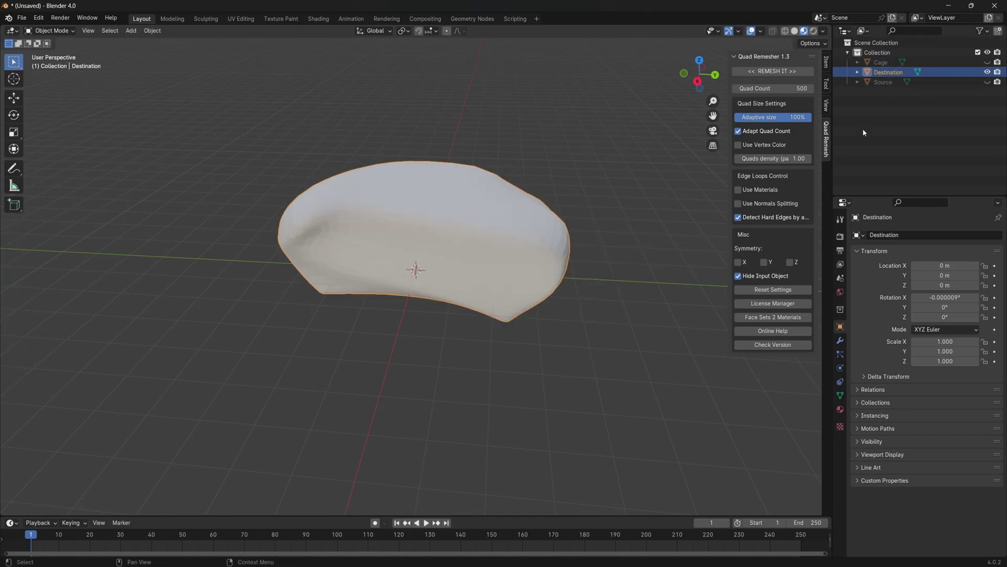
click(839, 409)
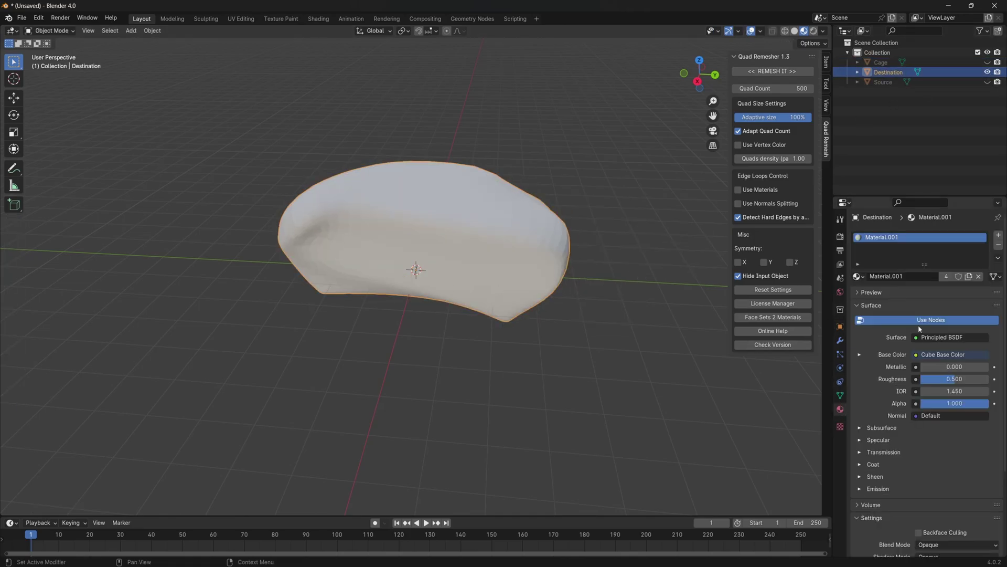
click(999, 245)
click(927, 275)
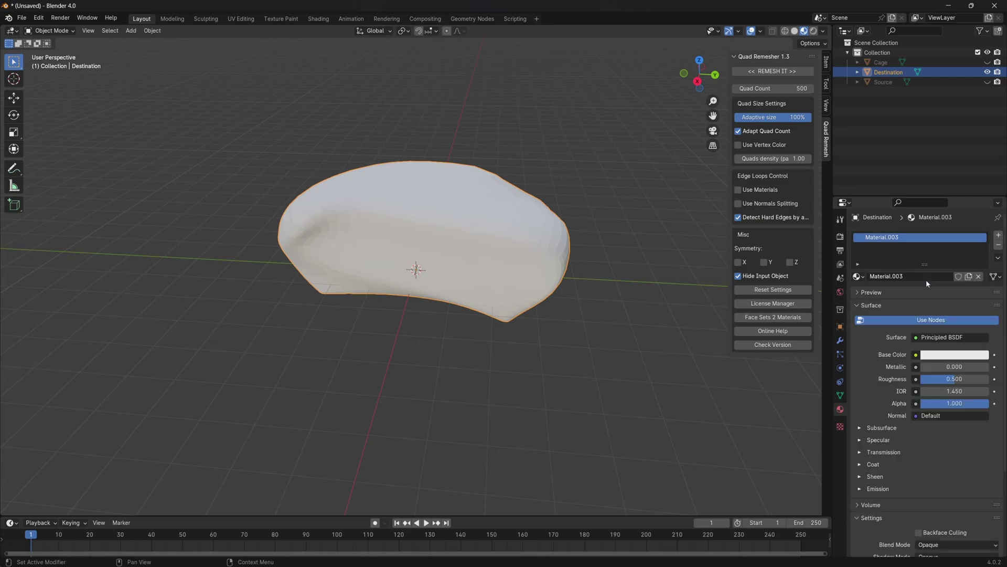
click(949, 338)
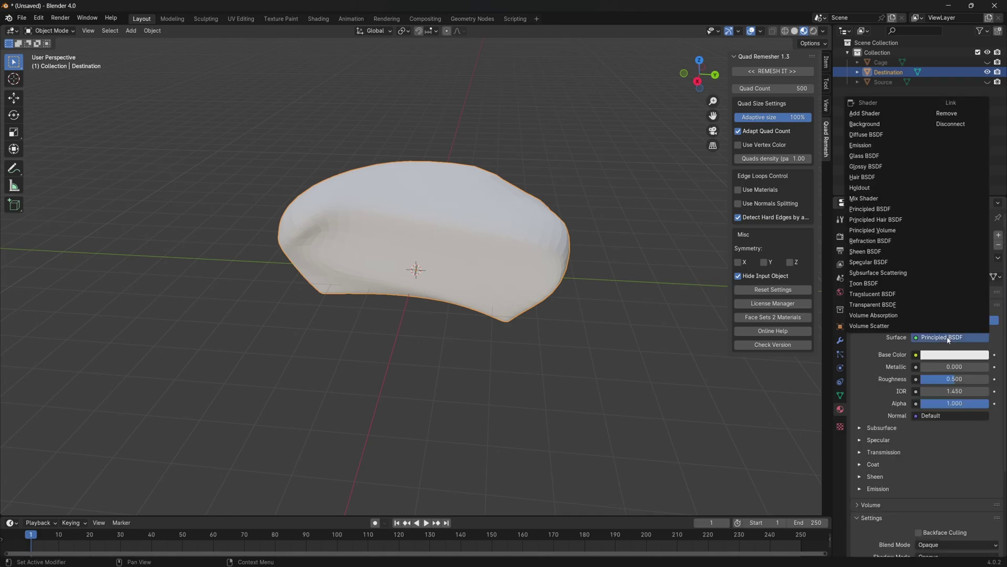
click(865, 135)
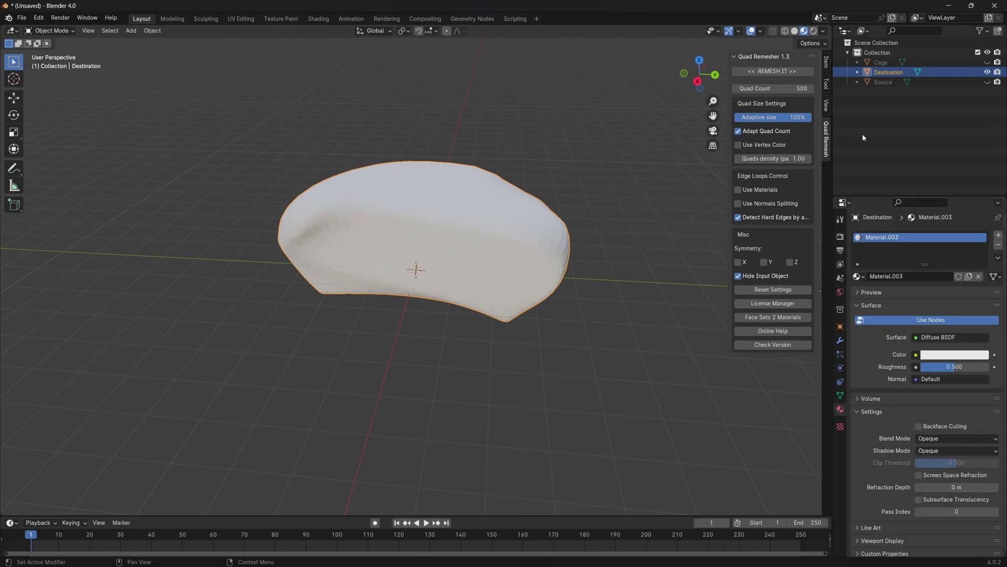
- Add an Image Texture node beside the Diffuse BSDF in the Destination material's node tree
click(318, 19)
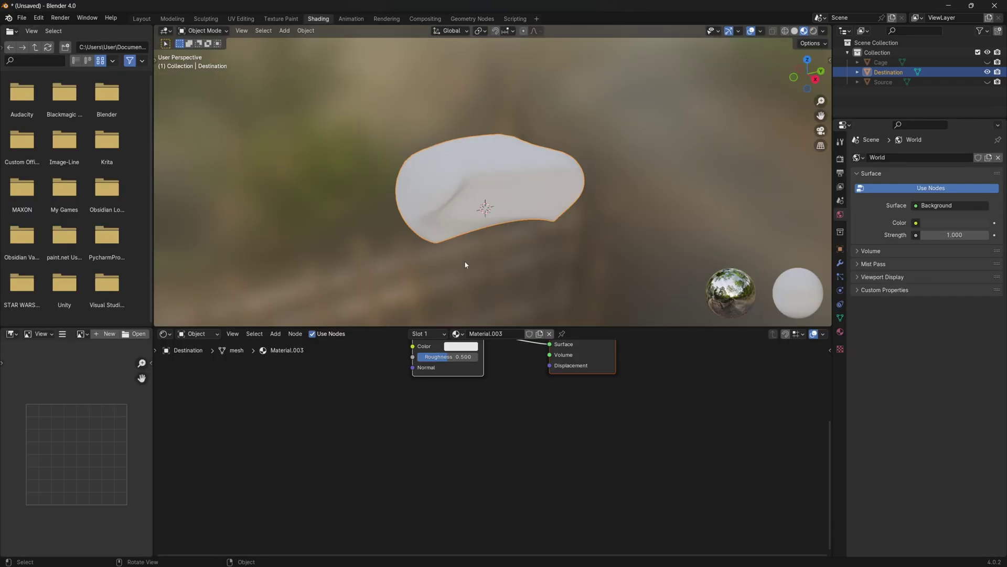
click(320, 420)
key(shift+a)
click(320, 419)
click(398, 435)
click(224, 395)
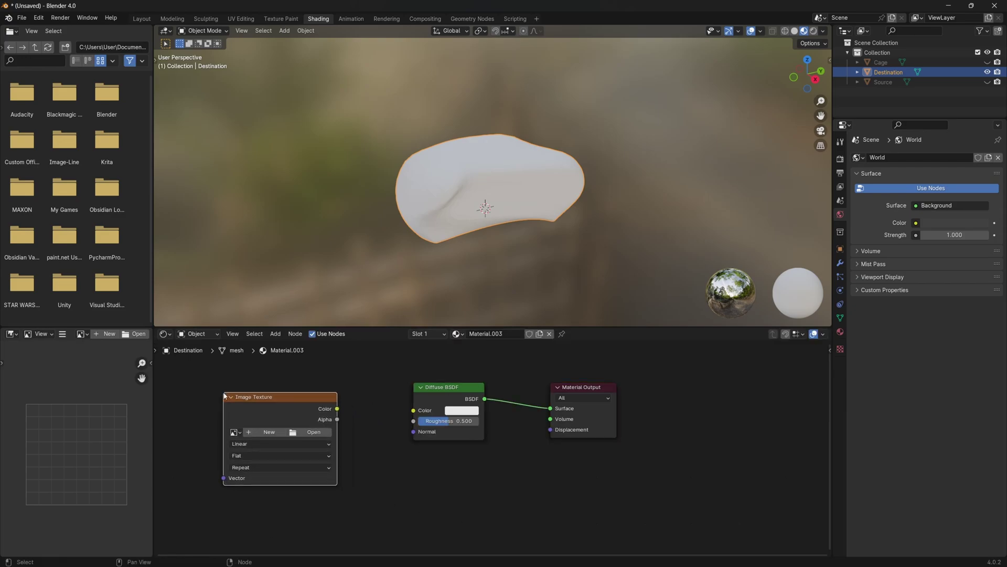
- Connect the Image Texture's Color output to the Diffuse BSDF Color input and create a blank 1024 x 1024 px image named Untitled in it
drag(337, 408, 413, 411)
click(269, 431)
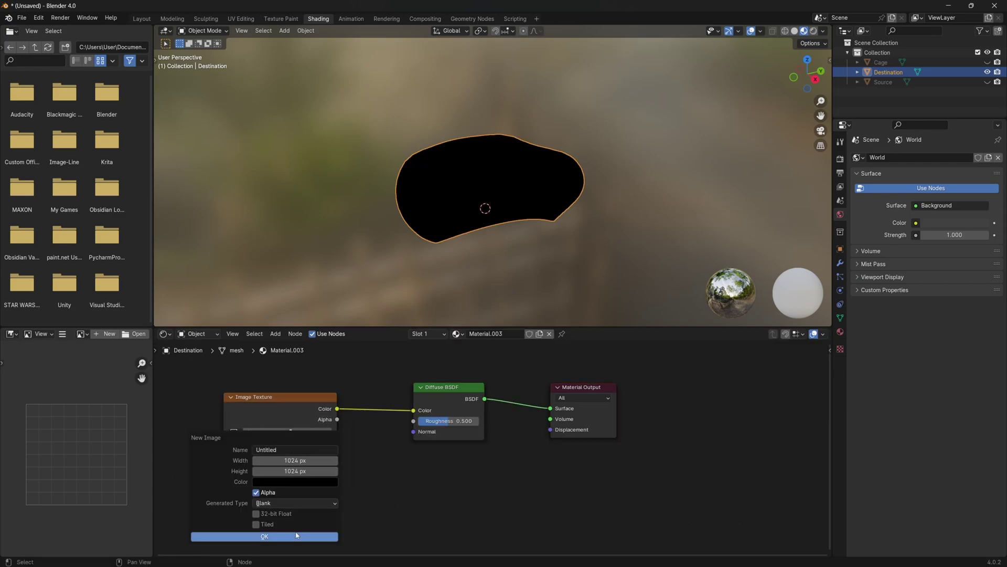
click(294, 537)
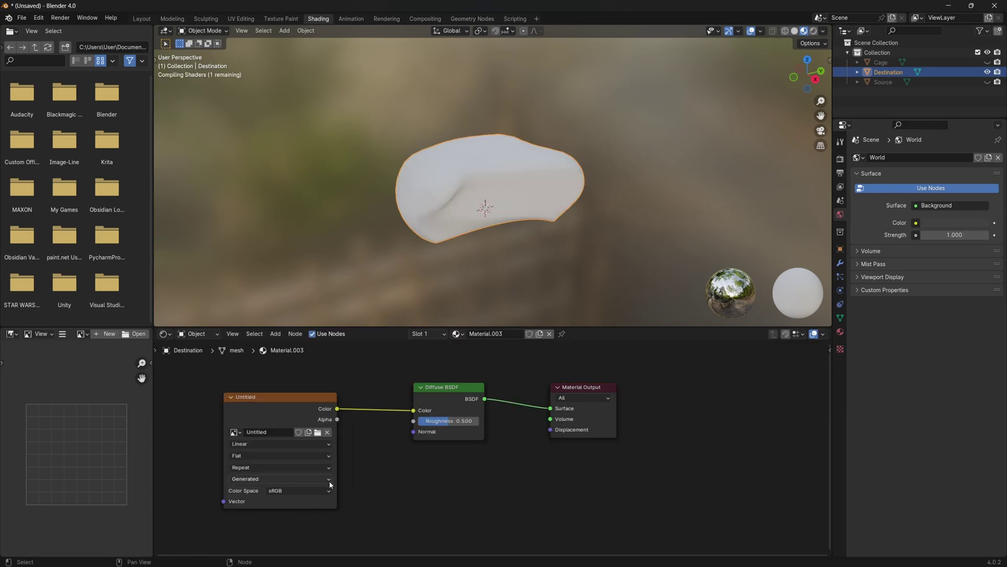
- Mark UV seams along several edge loops running around the body of the Destination mesh
click(254, 19)
scroll(635, 284, up, 2)
alt+click(635, 284)
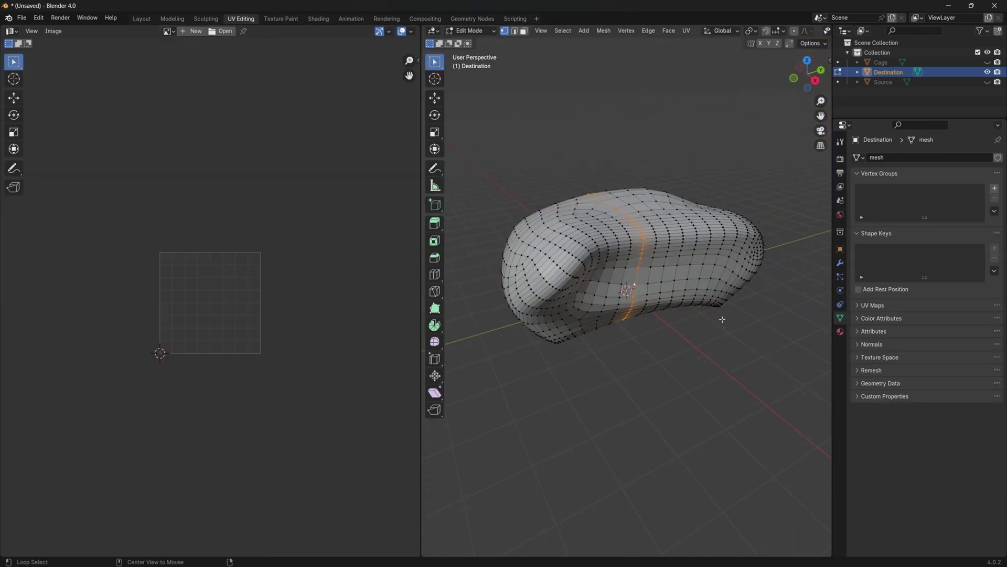
middle_drag(722, 319, 655, 292)
alt+shift+click(660, 290)
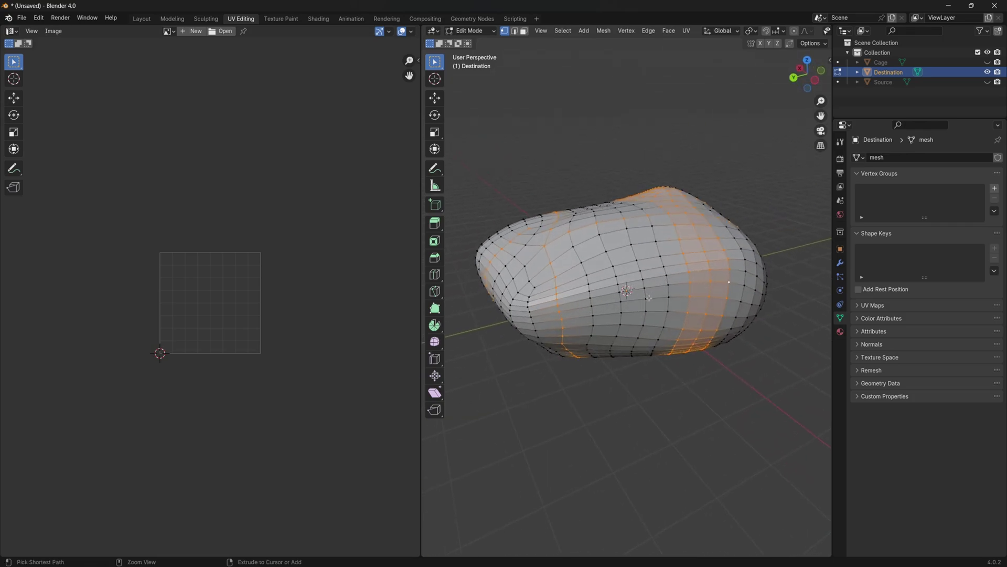
key(ctrl+z)
middle_drag(590, 312, 662, 226)
key(u)
click(646, 328)
key(u)
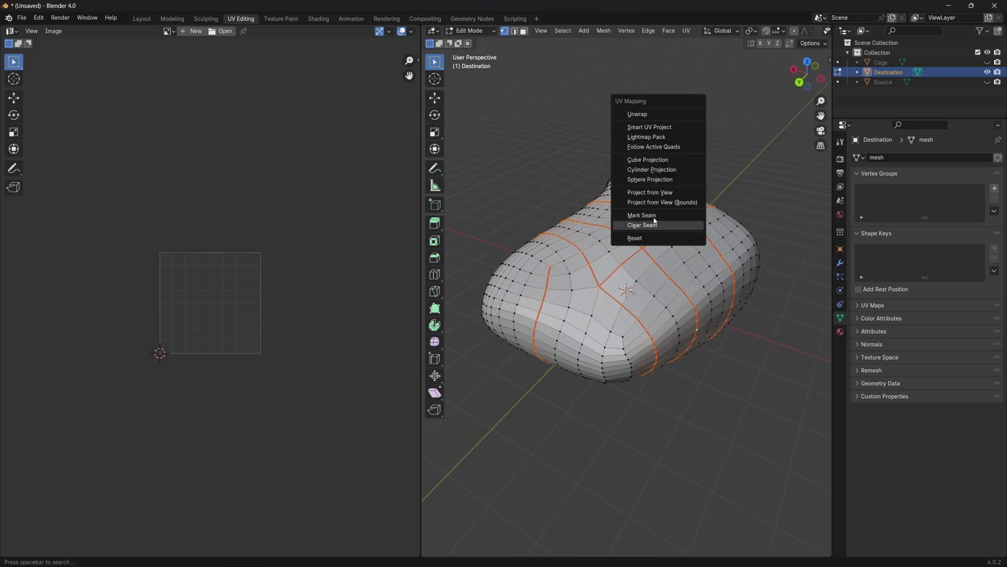
- Unwrap the whole Destination mesh along the marked seams and inspect the resulting UV islands
middle_drag(744, 227, 718, 234)
key(a)
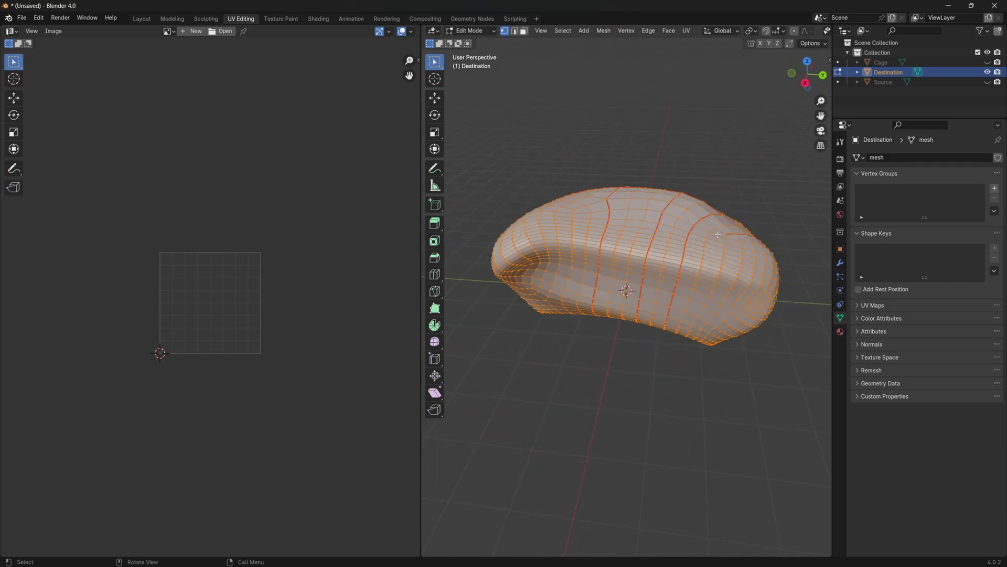
key(u)
click(679, 138)
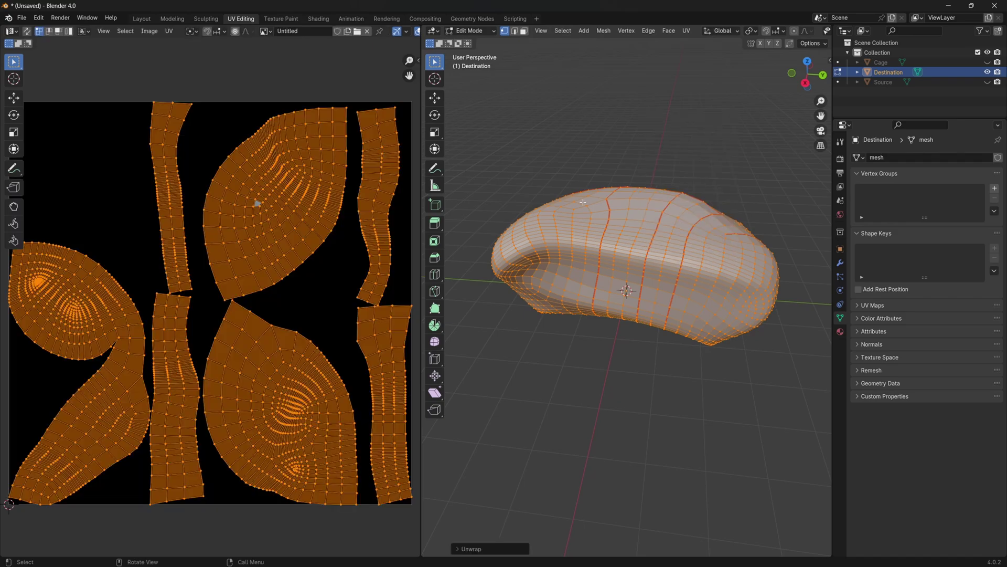
middle_drag(562, 226, 528, 226)
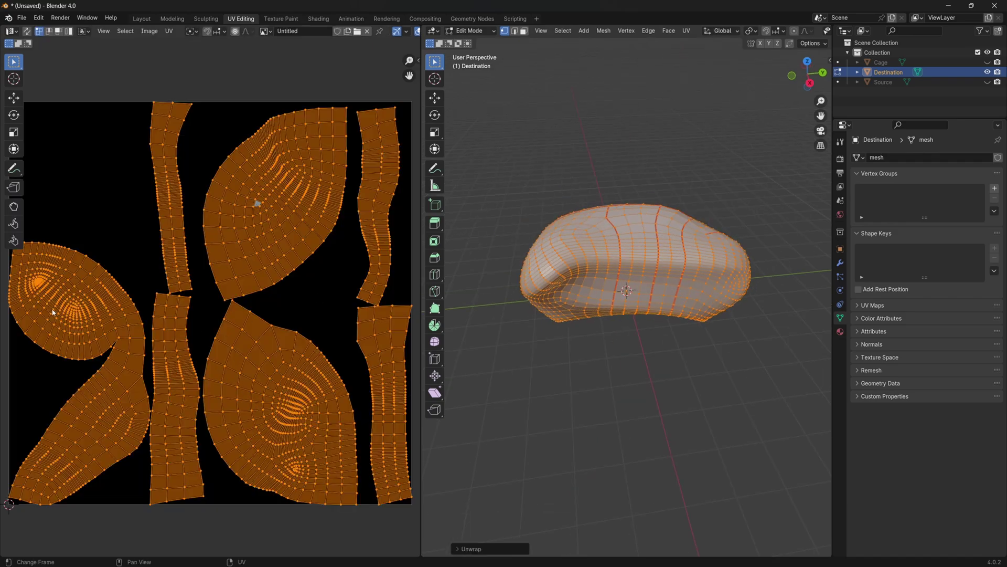
click(227, 299)
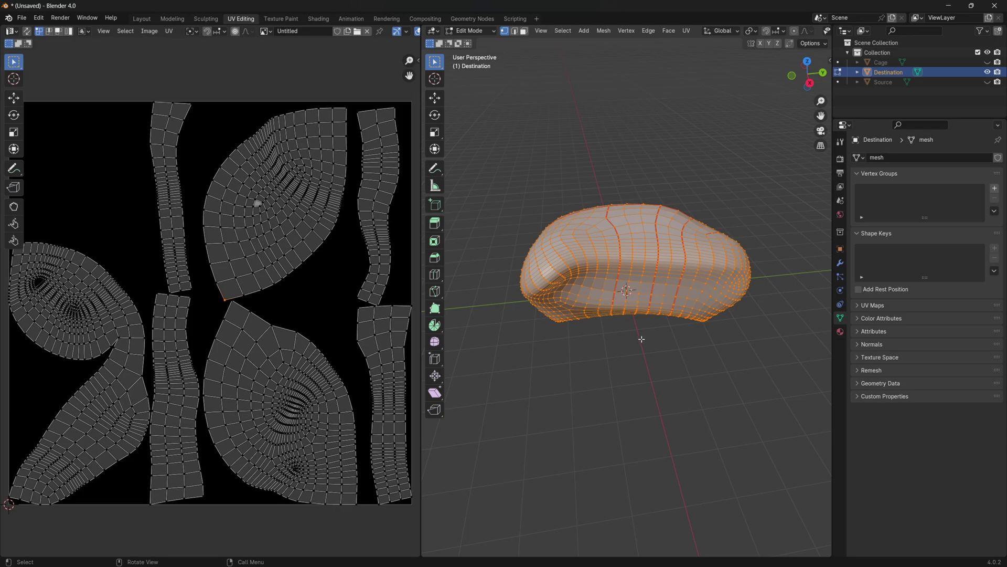
- Mark additional UV seams along more edge loops across the underside and ends of the Destination mesh
middle_drag(642, 339, 604, 306)
alt+click(577, 295)
key(u)
click(622, 410)
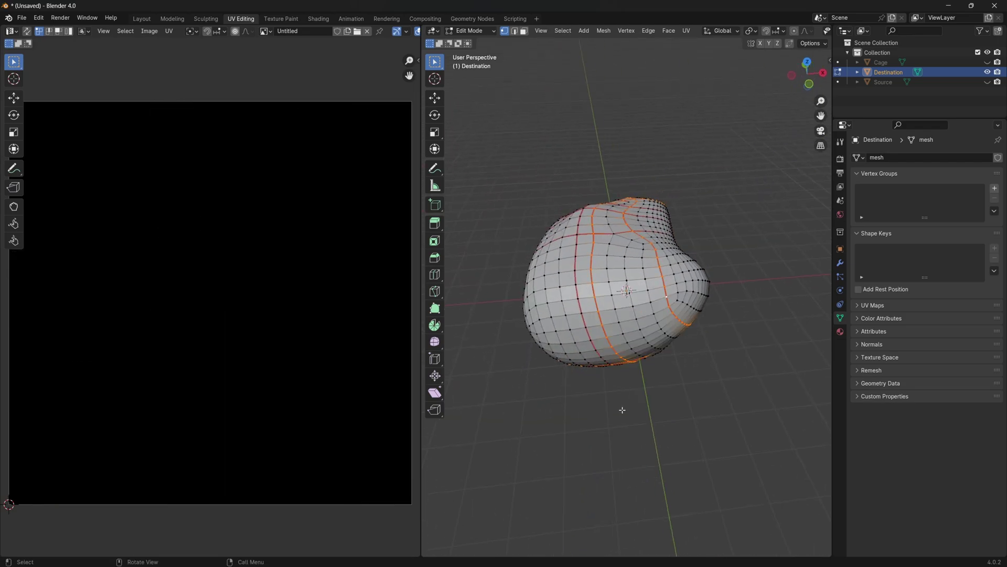
- Select the entire Destination mesh and unwrap it again with the added seams
middle_drag(623, 410, 688, 305)
key(a)
key(u)
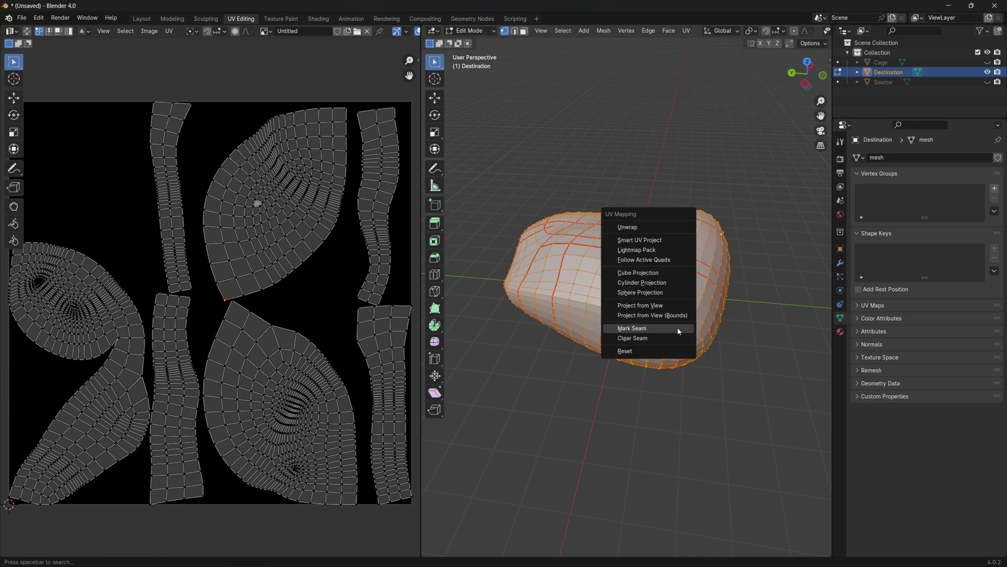
click(670, 228)
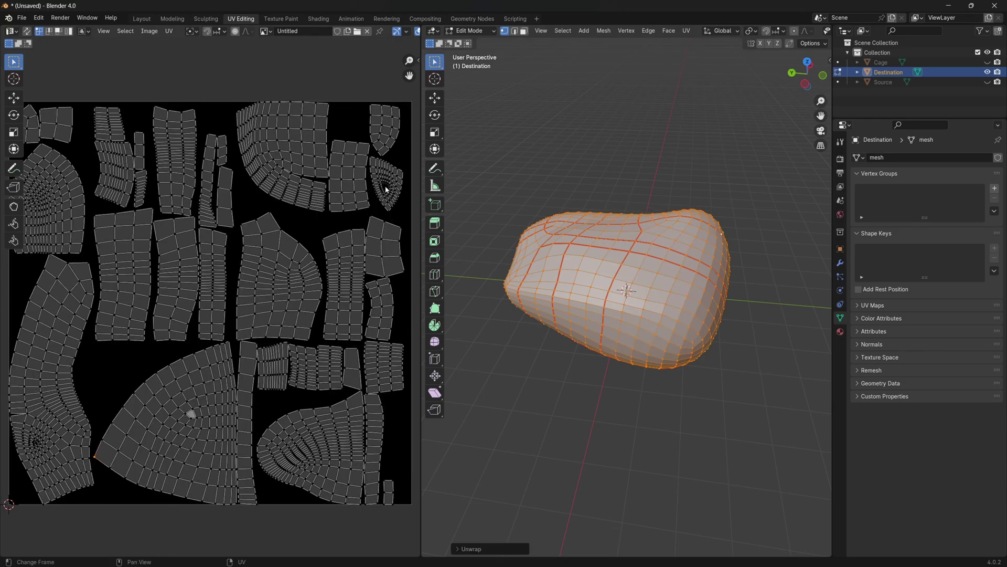
- Return to the layout workspace in Object Mode and set the render engine to Cycles
click(143, 19)
scroll(619, 229, down, 1)
middle_drag(619, 229, 586, 229)
scroll(585, 229, up, 3)
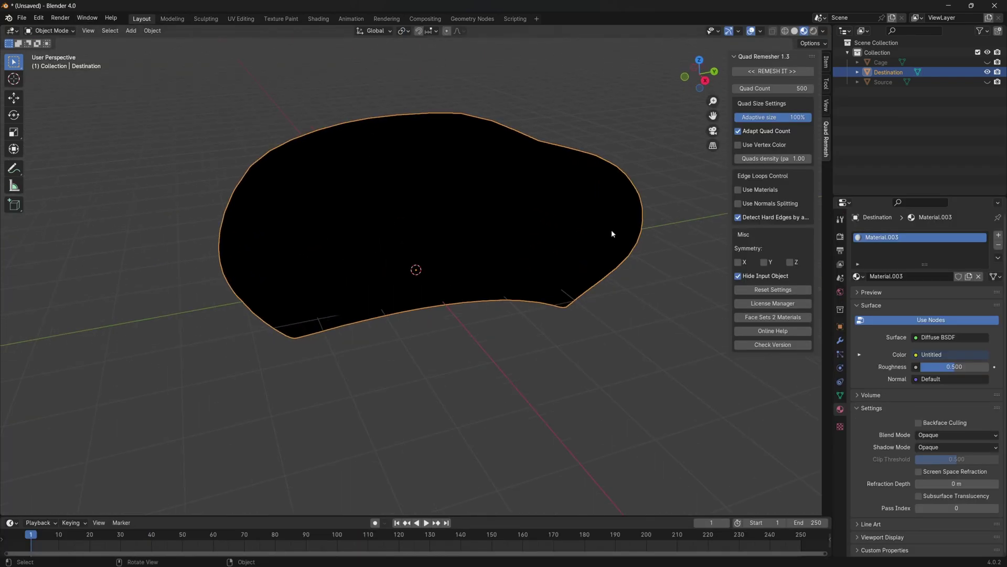
click(840, 236)
middle_drag(504, 209, 776, 230)
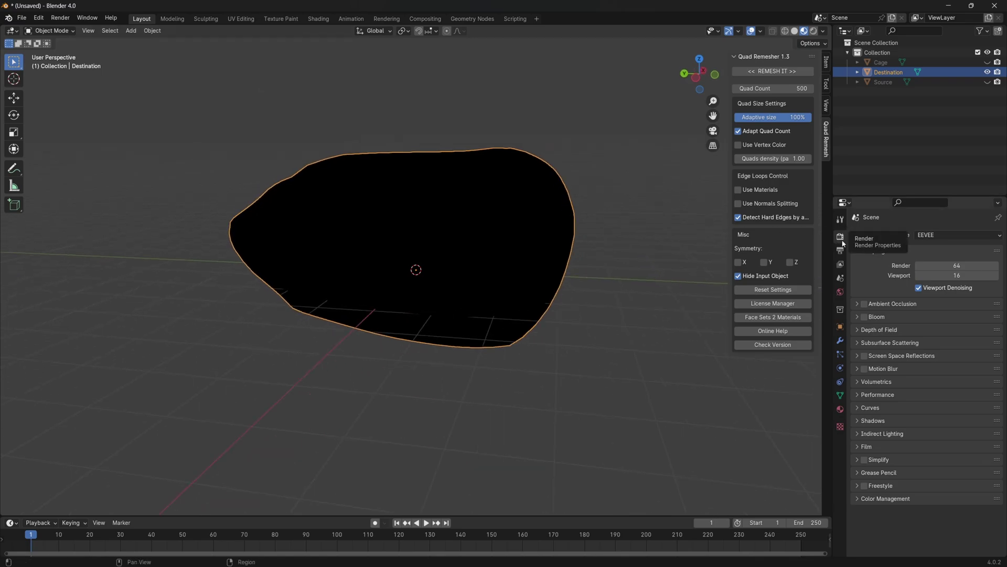
click(950, 236)
click(947, 269)
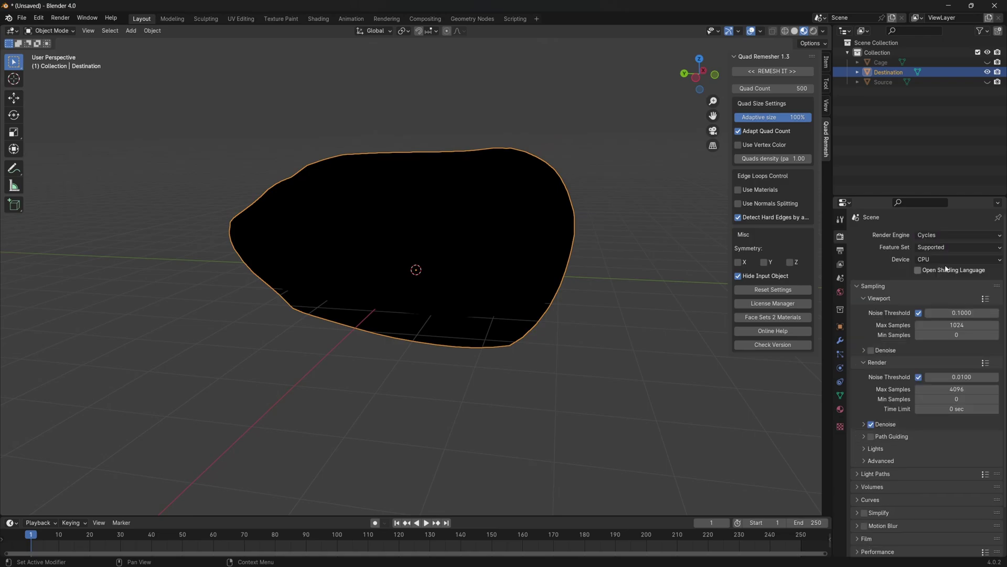
- Set the bake type to Diffuse with Color as the only contribution, turning off Direct and Indirect
click(862, 285)
click(857, 390)
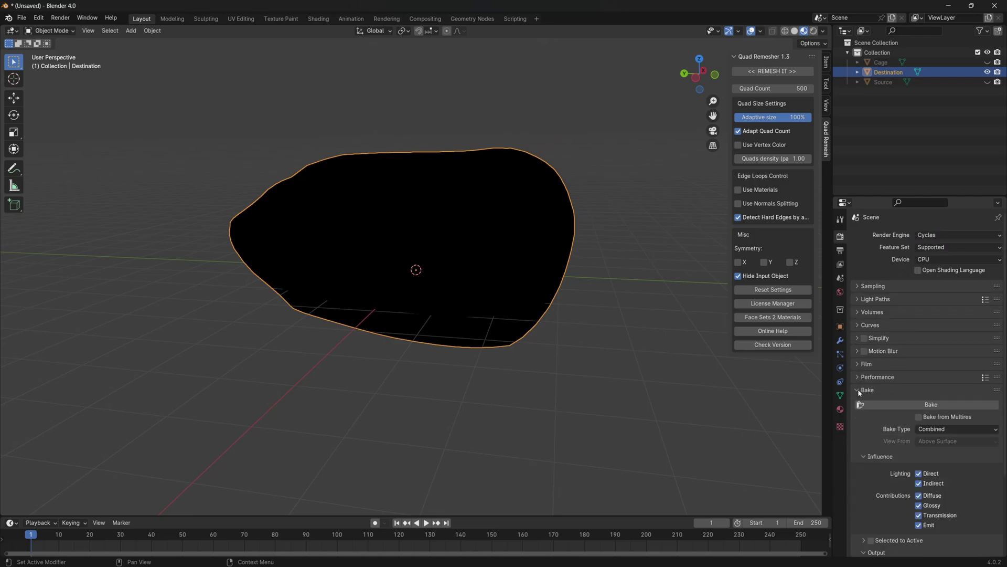
scroll(891, 365, down, 5)
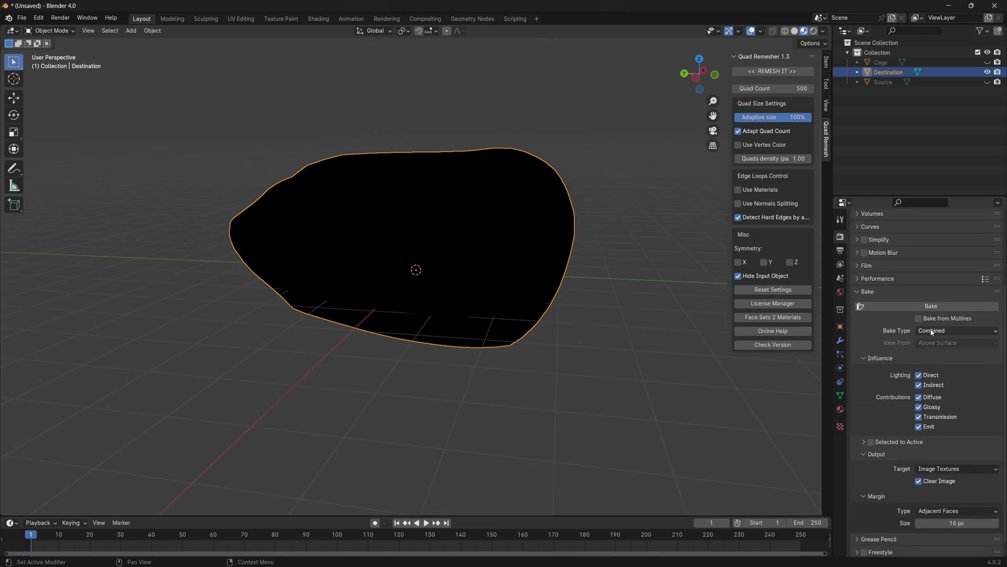
click(933, 331)
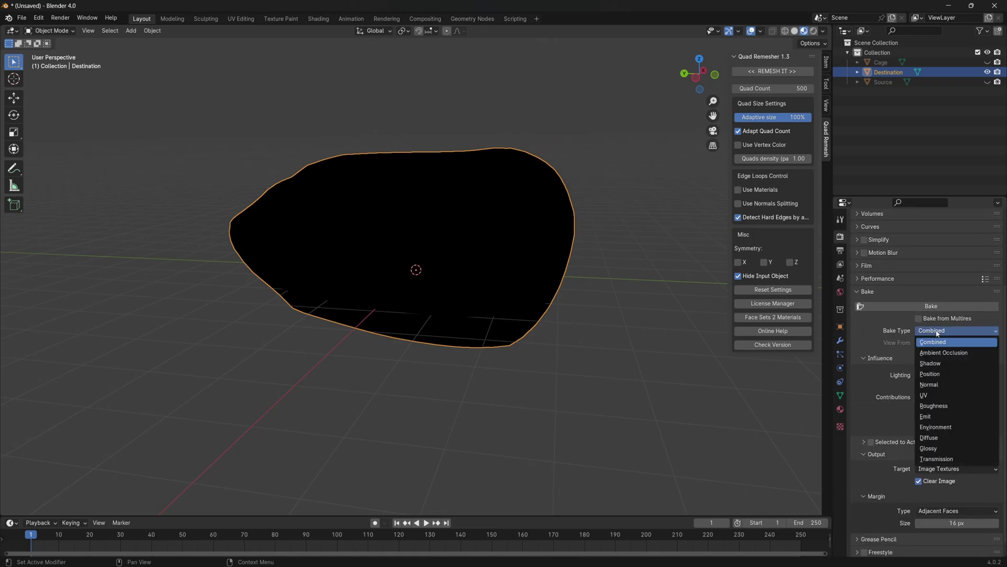
click(929, 437)
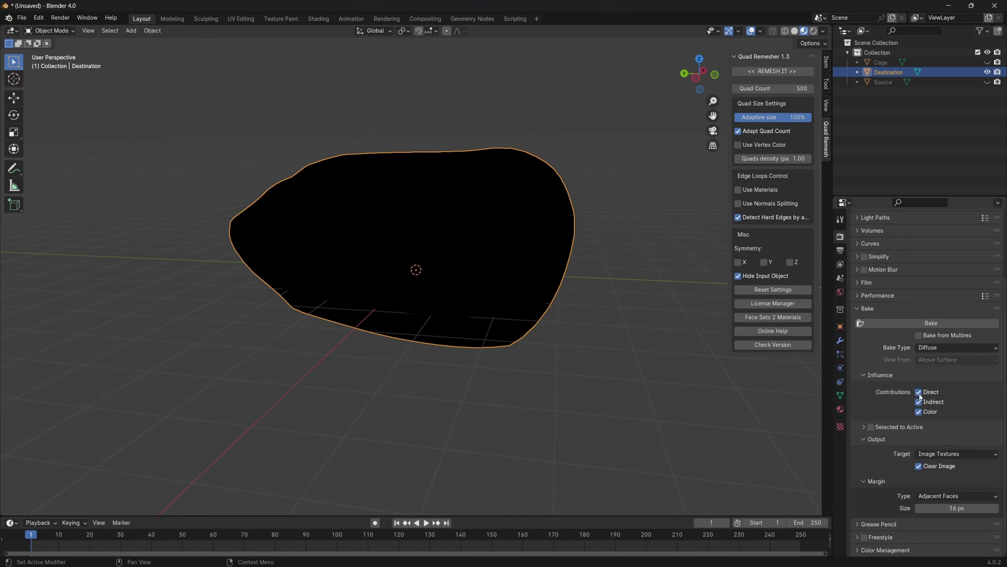
- Enable Selected to Active baking with a cage and choose the Cage object as the cage object
click(863, 428)
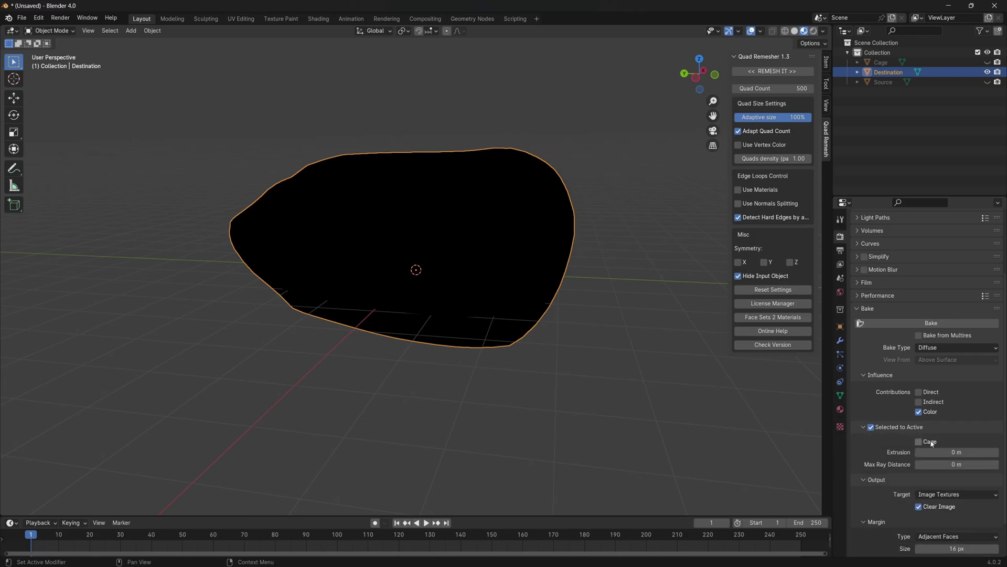
scroll(892, 419, down, 2)
click(959, 413)
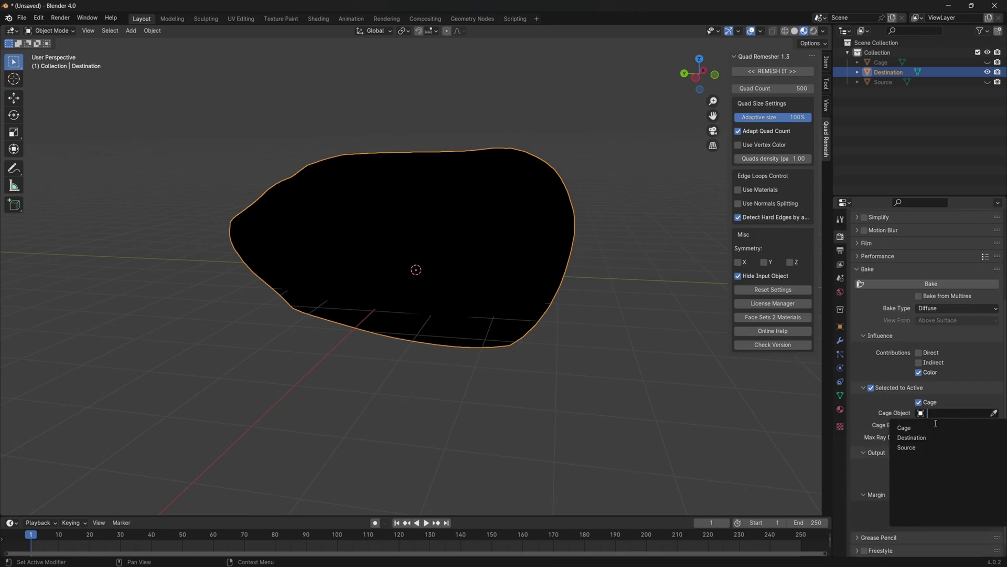
click(923, 426)
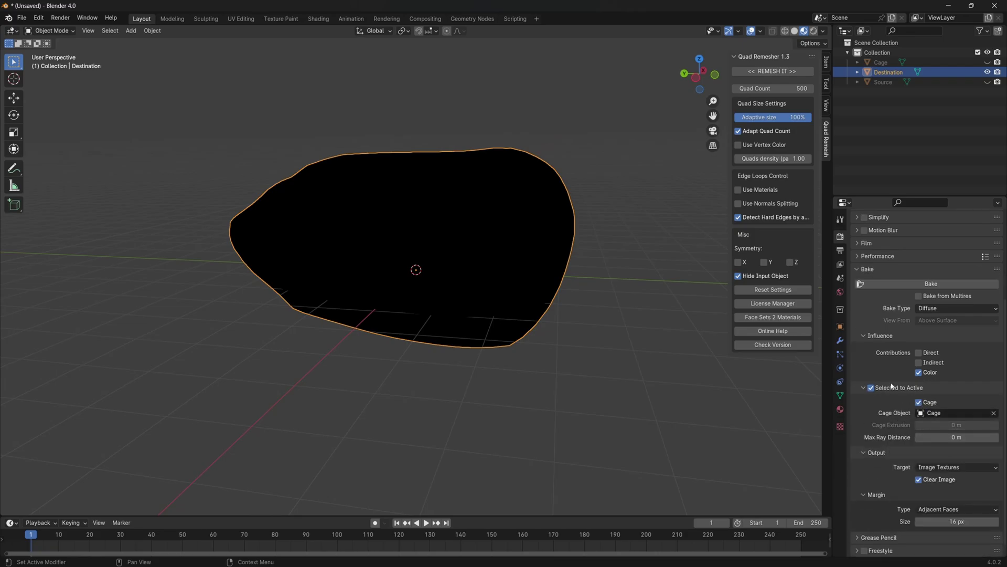
- Unhide Source, select it together with Destination as the active object, and bake the diffuse color
click(987, 82)
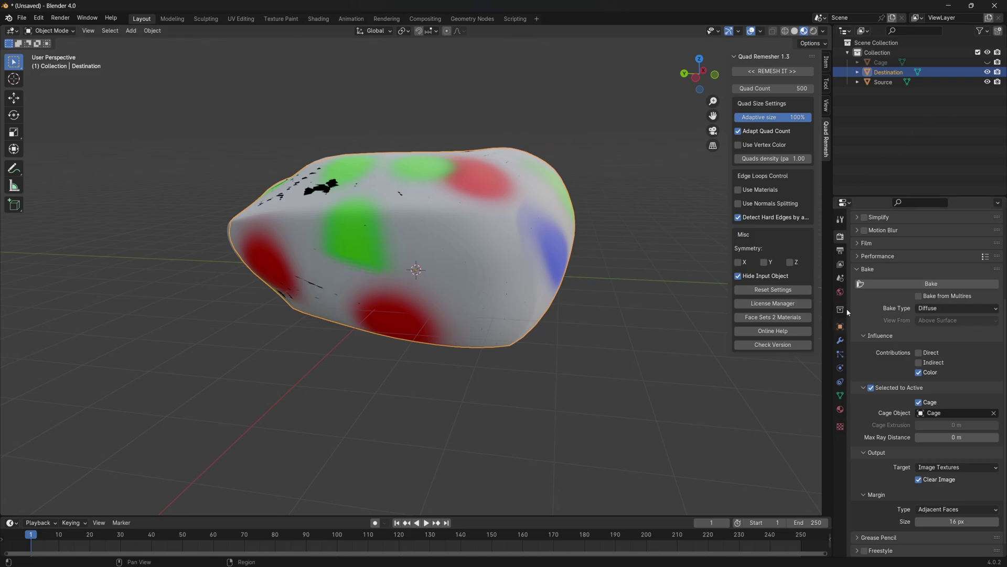
click(887, 84)
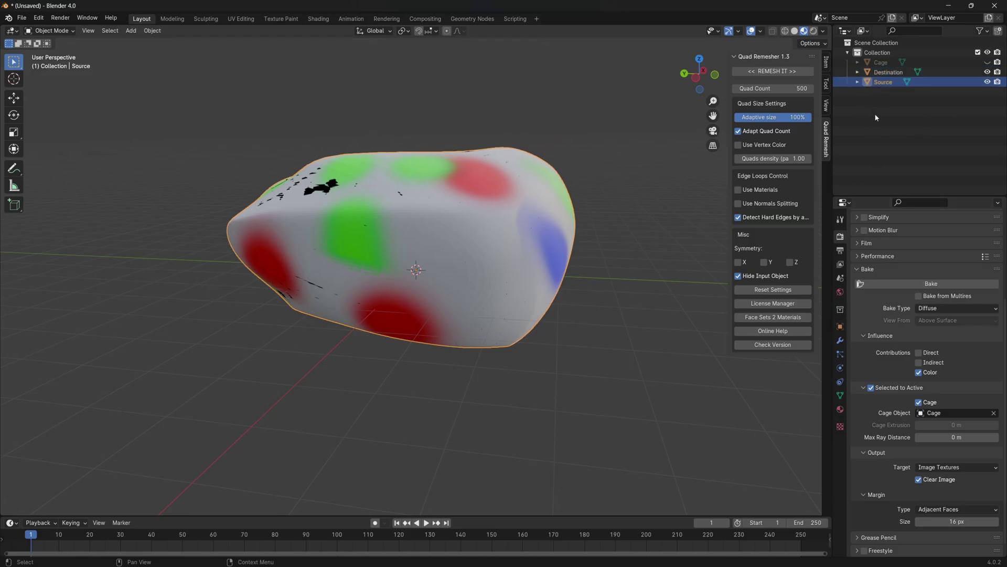
ctrl+click(899, 76)
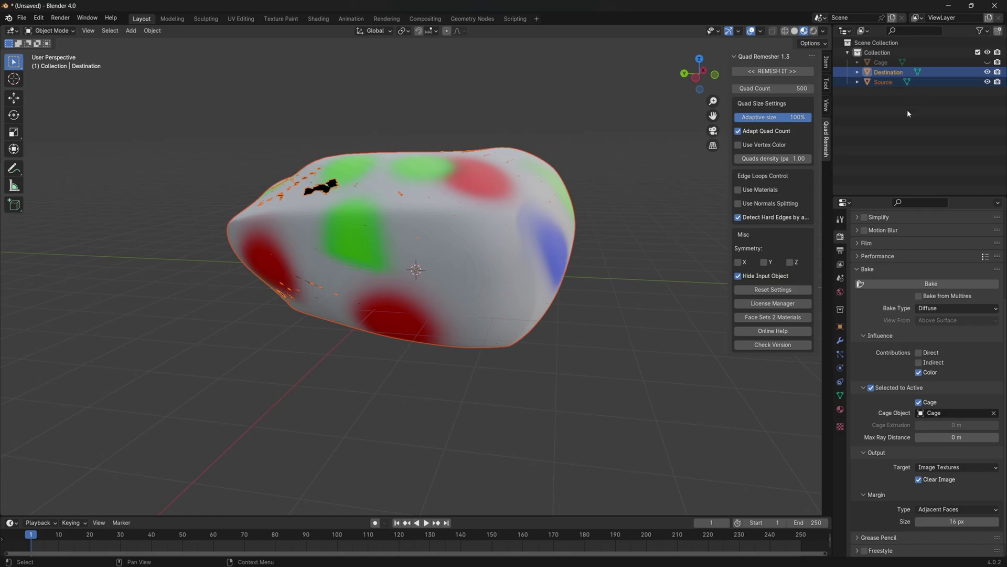
middle_drag(395, 245, 441, 249)
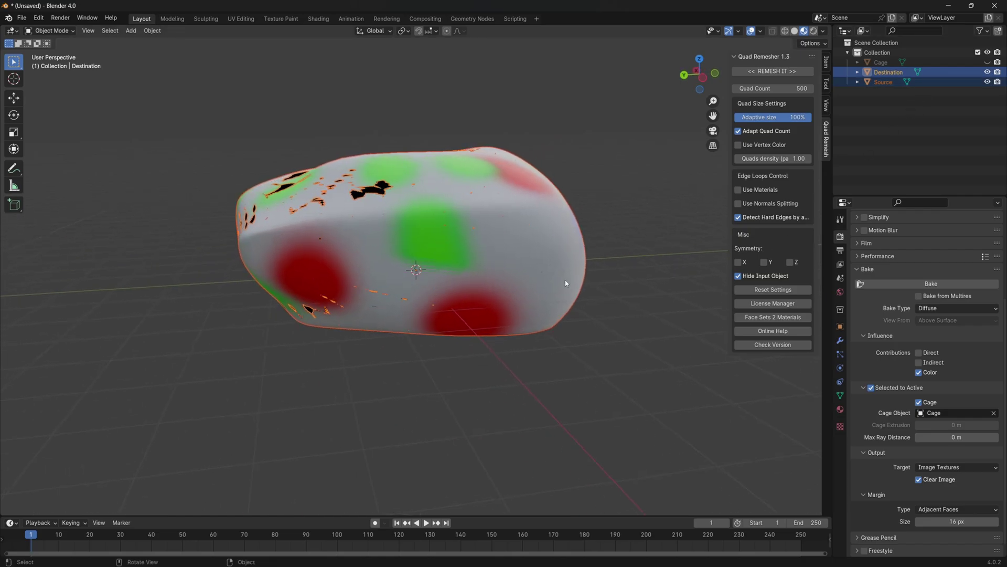
click(927, 284)
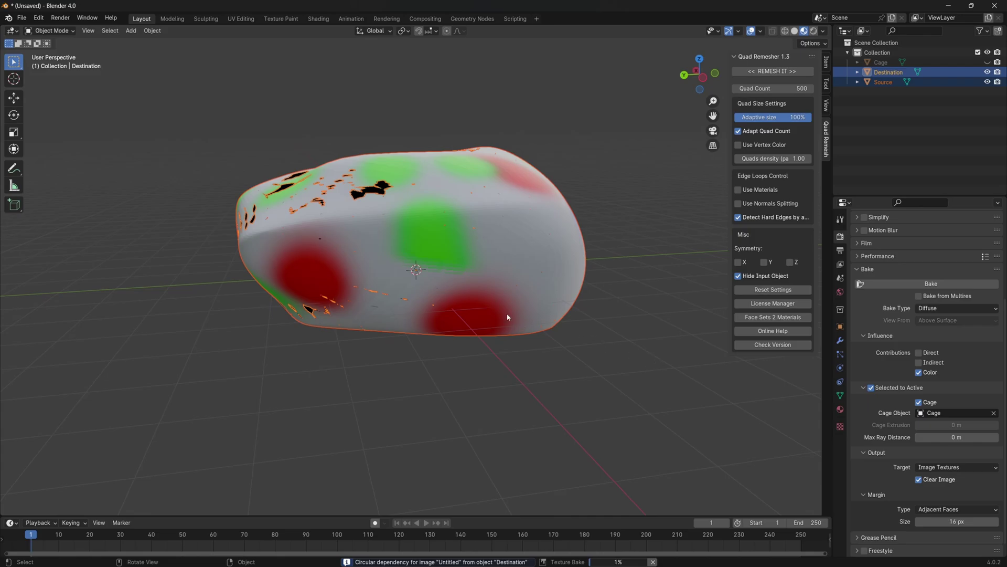
middle_drag(506, 317, 580, 279)
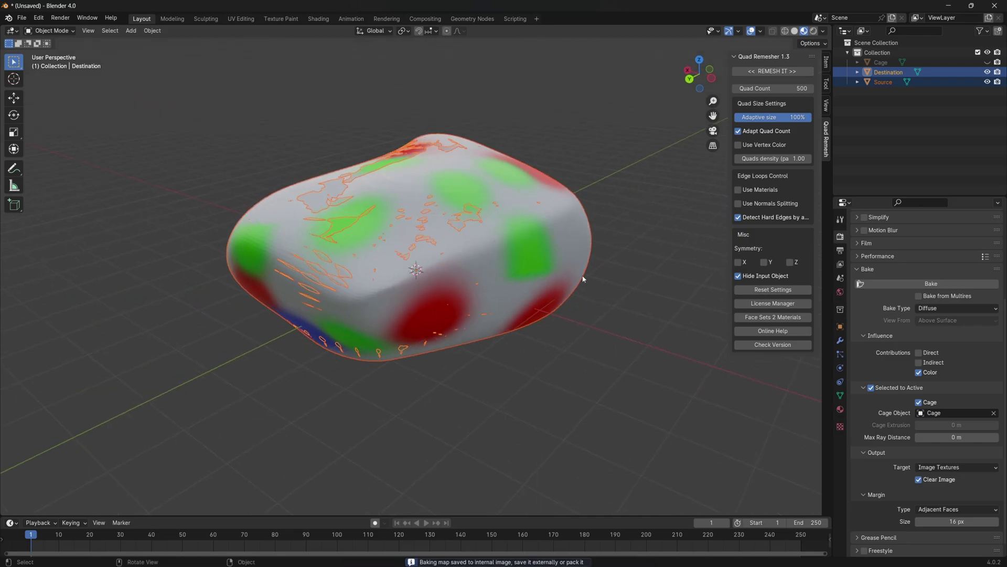
- Toggle Source's visibility to compare its paint with Destination's baked texture from several sides, leaving Source hidden
click(987, 82)
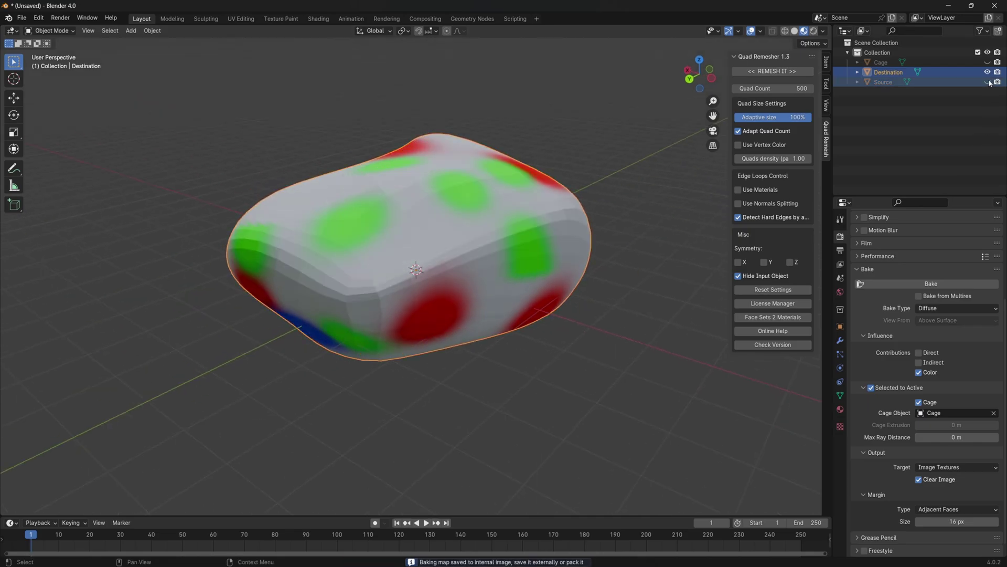
click(988, 82)
click(988, 82)
middle_drag(451, 205, 688, 159)
click(989, 82)
click(989, 82)
click(989, 83)
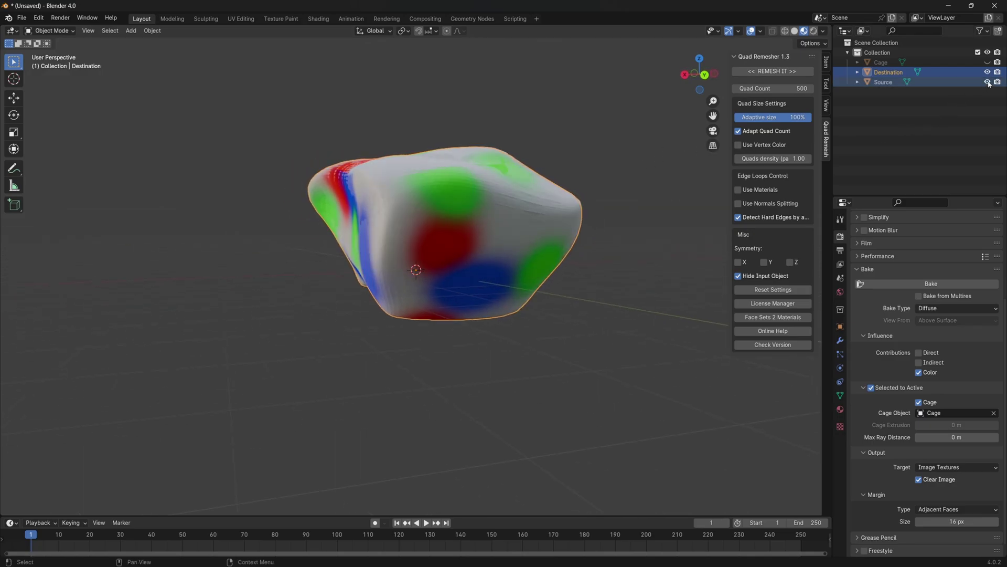
click(988, 82)
middle_drag(494, 160, 562, 226)
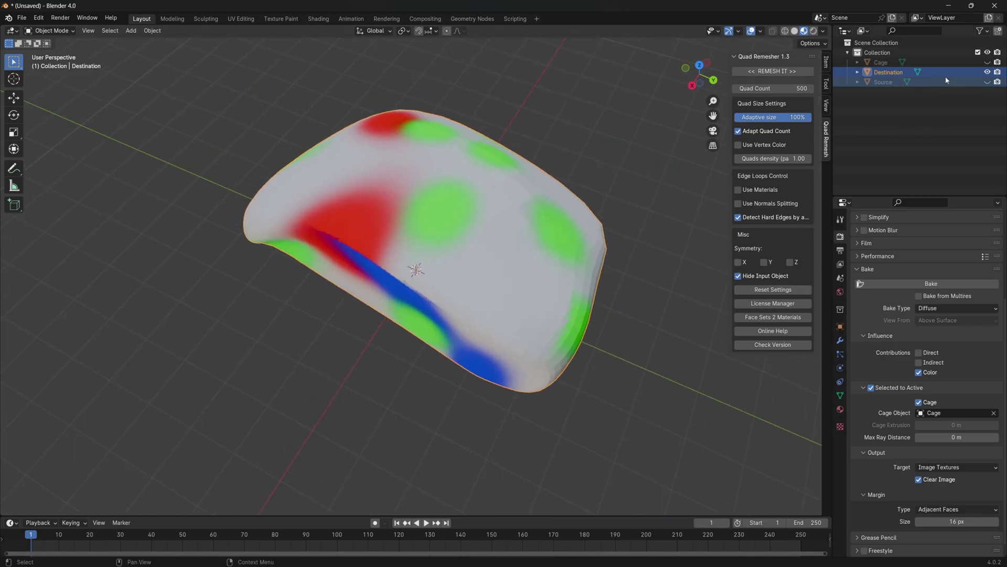
- Select only Destination and change its material's surface shader to Principled BSDF
click(890, 74)
click(841, 408)
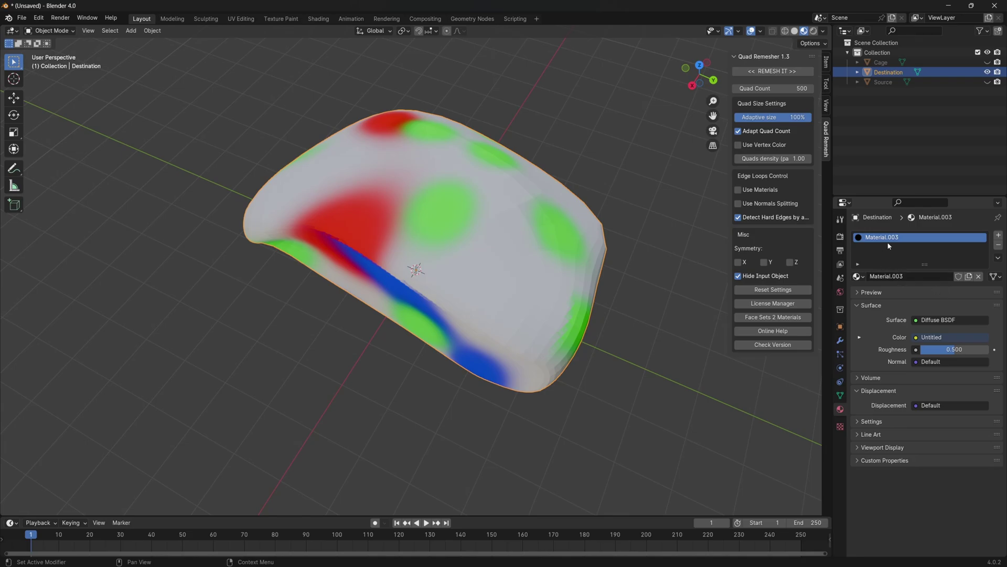
click(948, 320)
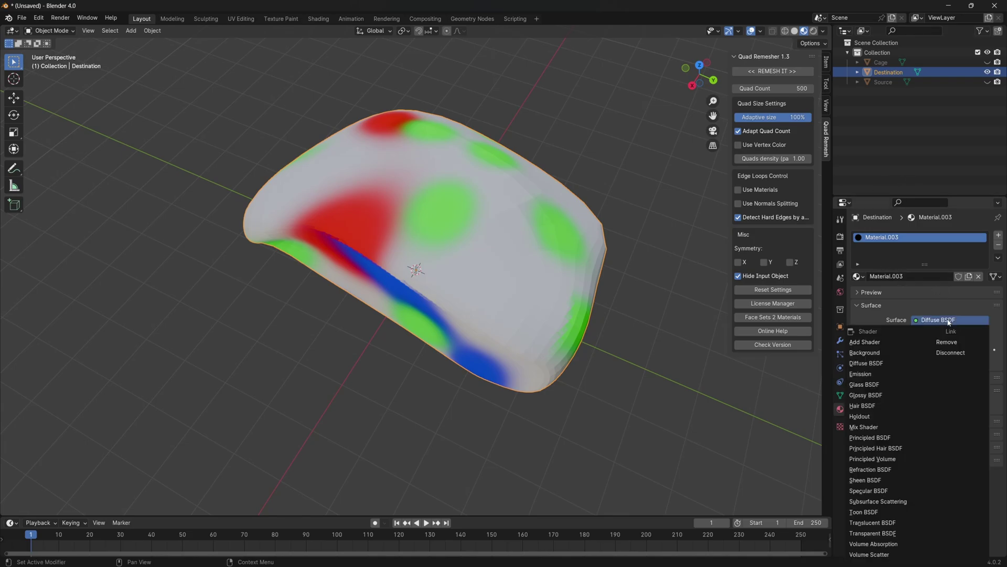
click(870, 437)
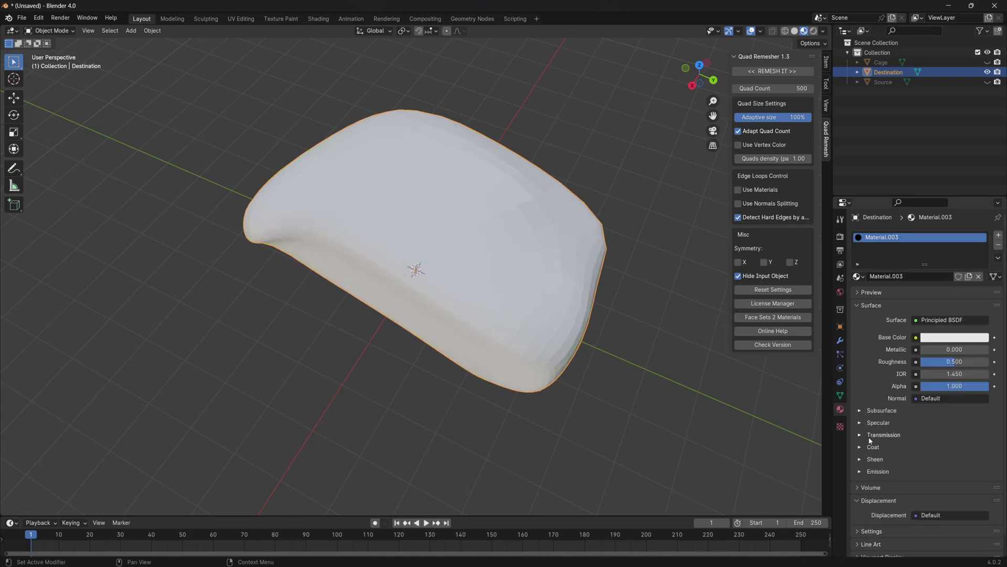
- In the Shading workspace, add an Image Texture node with the baked Untitled image and connect its Color to the Principled BSDF's Base Color
click(318, 18)
key(shift+a)
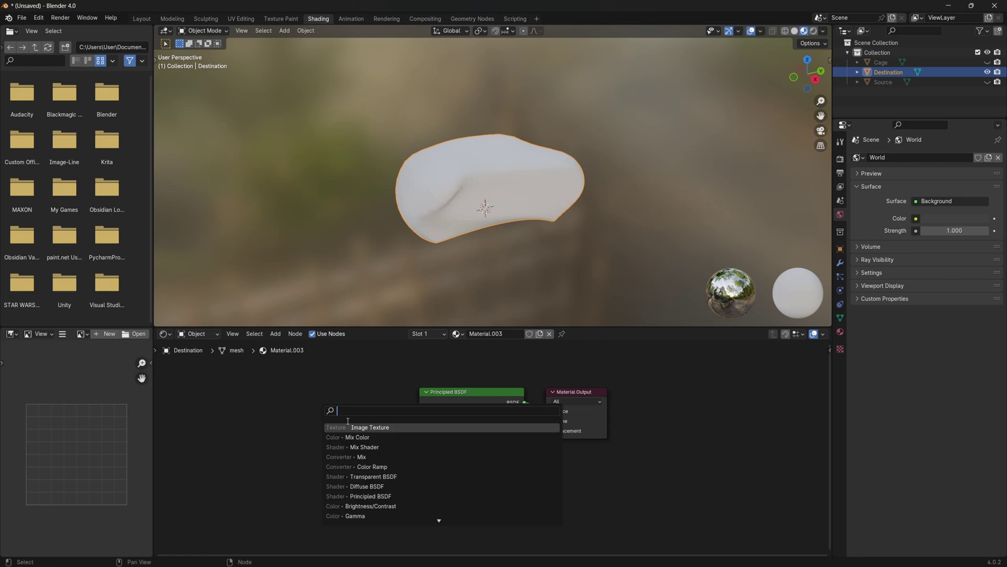
click(396, 429)
click(245, 416)
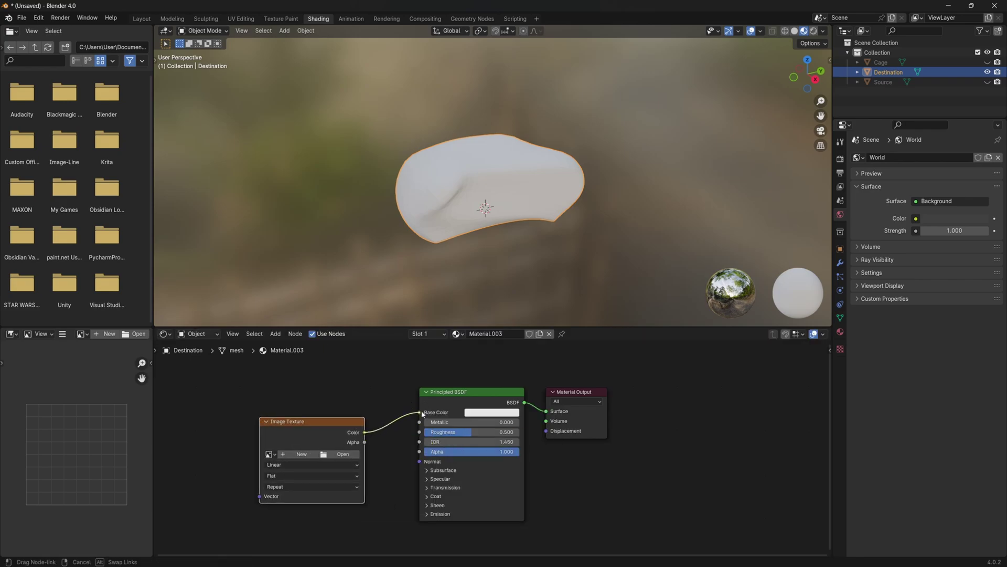
drag(422, 413, 420, 412)
click(283, 491)
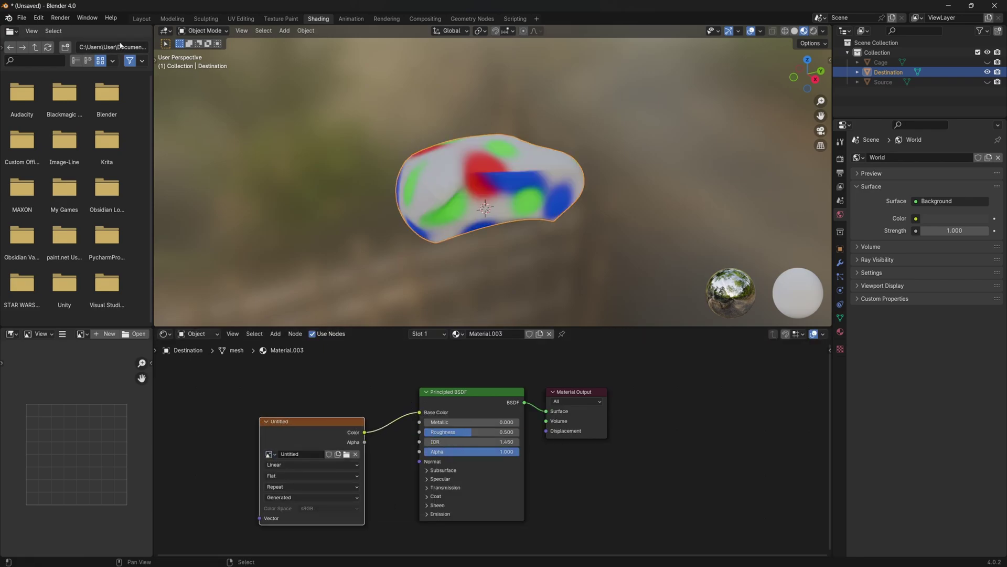
- Back in the Layout workspace, unhide Source and move it beside Destination, mainly along negative Y, to compare their colors from several sides
click(142, 19)
scroll(521, 187, down, 3)
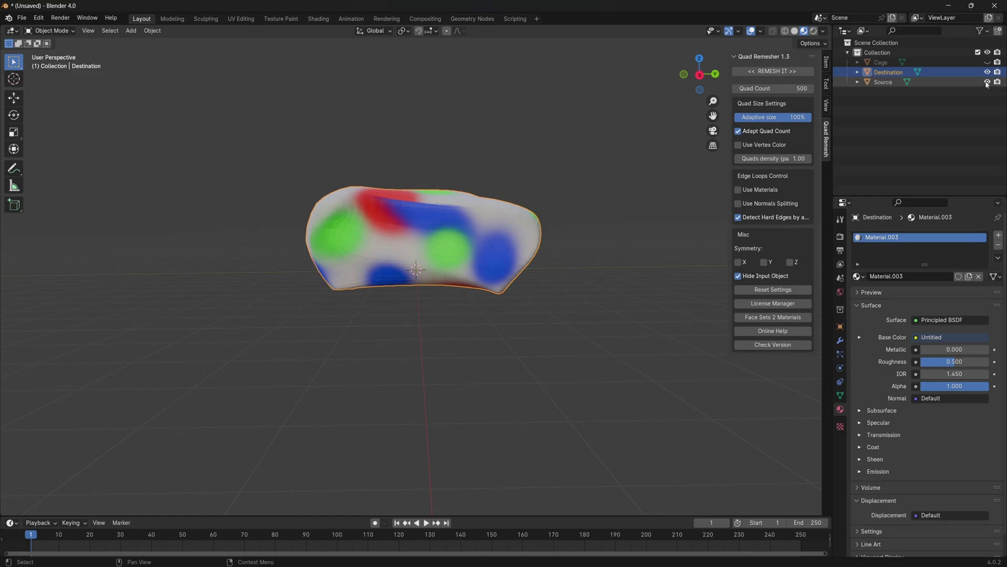
middle_drag(624, 247, 656, 245)
key(g)
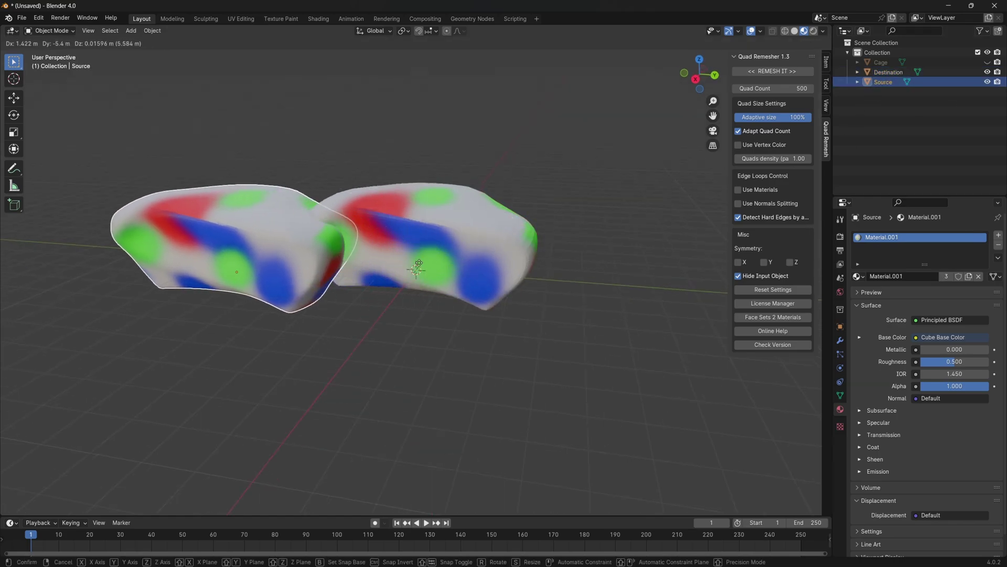
click(344, 252)
shift+middle_drag(452, 263, 470, 303)
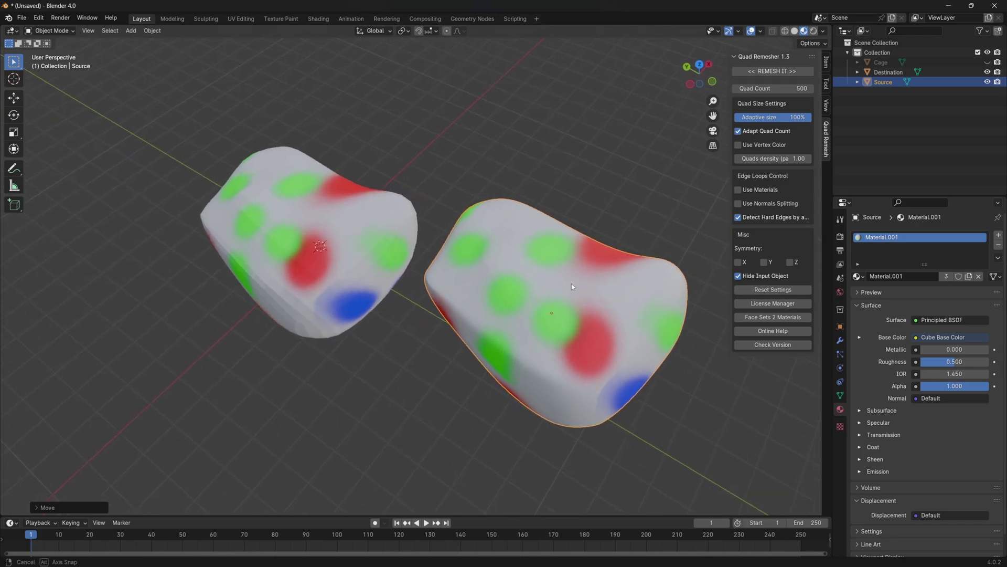